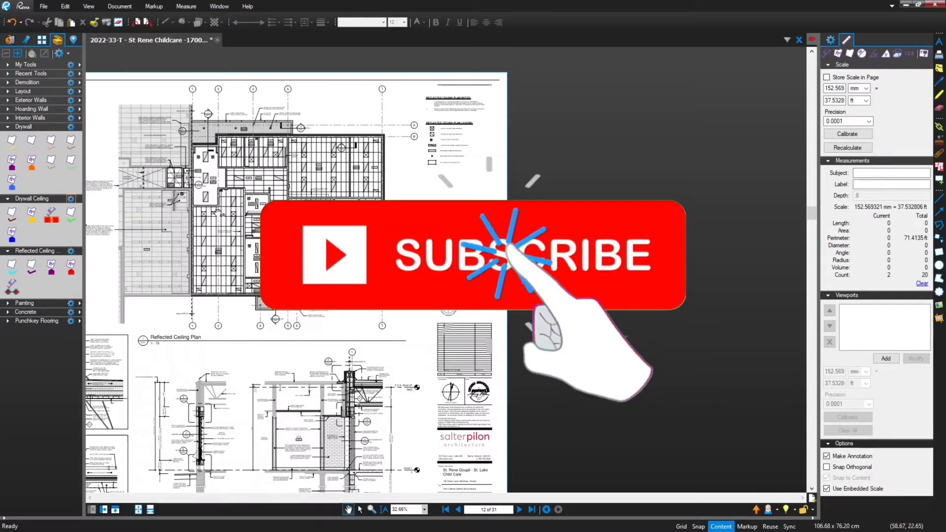
- Collapse the Drywall and Drywall Ceiling tool sets, leaving the Reflected Ceiling tools expanded
scroll(238, 200, "up", 1)
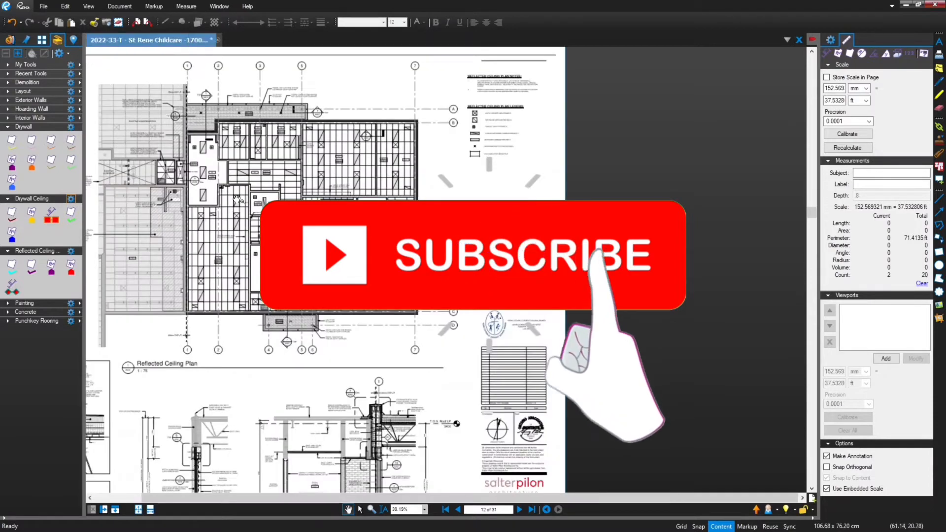
left_click(11, 130)
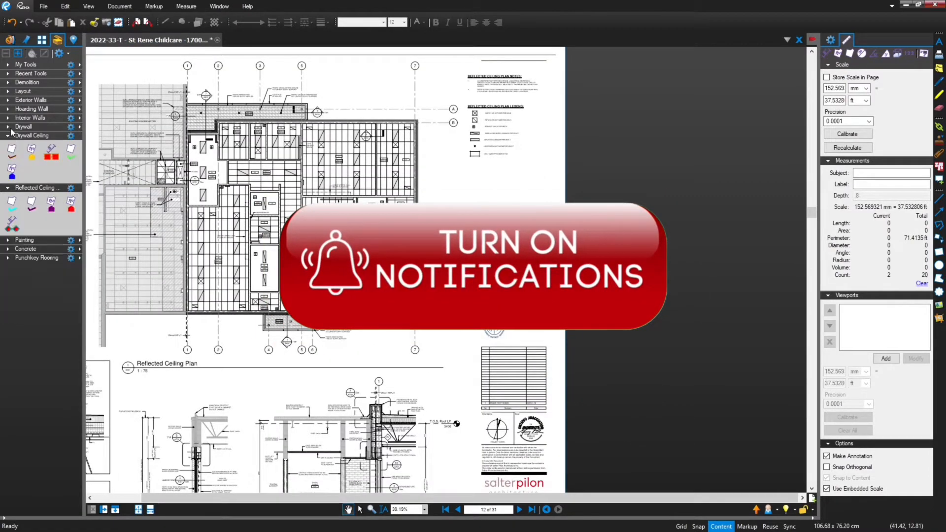
left_click(8, 138)
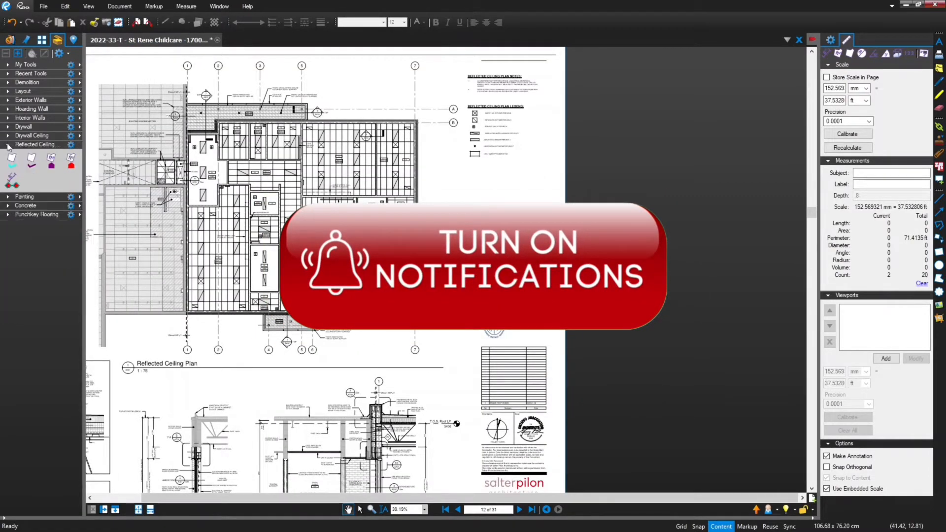
- Mark room 08's full rectangular ceiling as an area with the RCP Ceiling Tiles - (4X2) tool
left_click(51, 162)
scroll(231, 127, "up", 5)
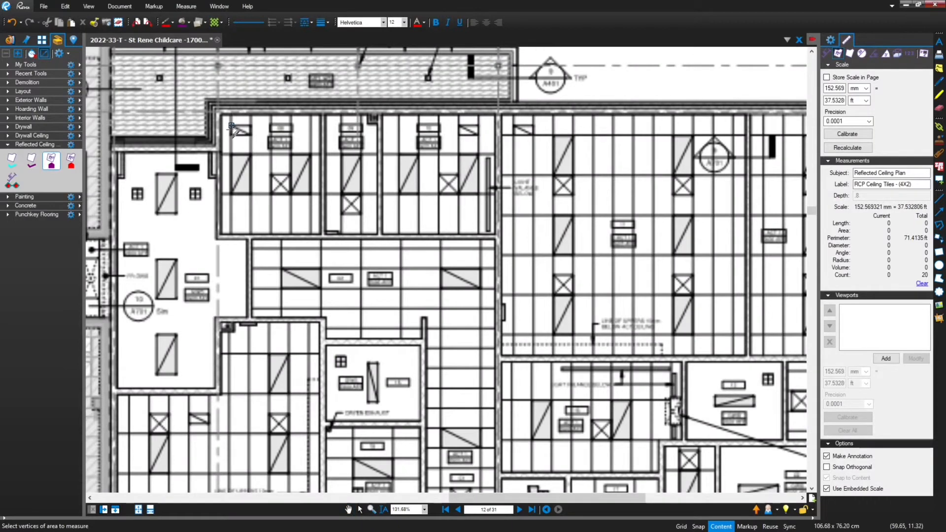
scroll(231, 129, "up", 2)
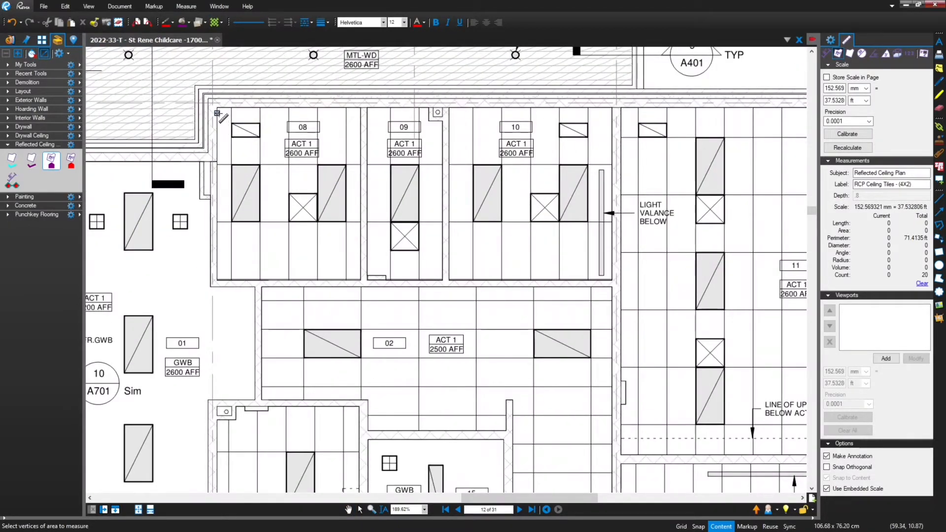
left_click_drag(217, 107, 361, 280)
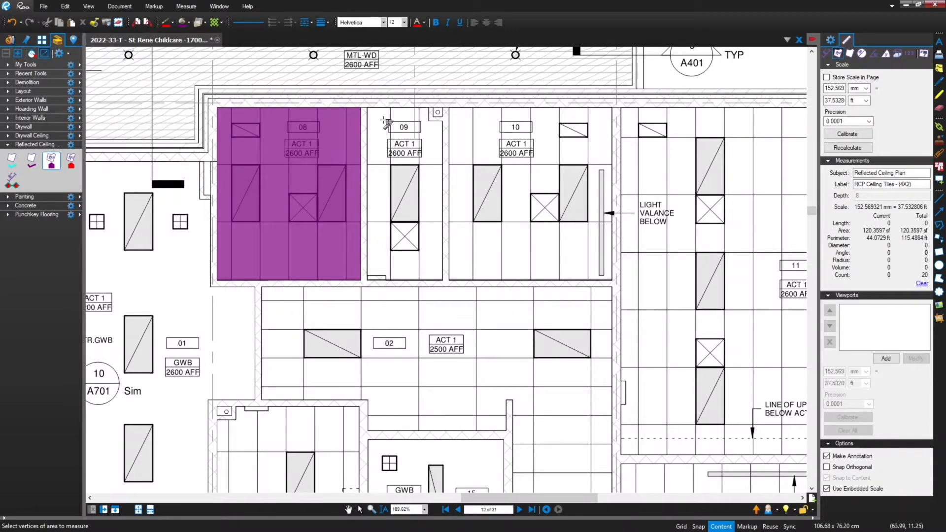
- Outline room 09's ceiling as a 4X2 ceiling tile area, excluding the notch at its upper-right corner
left_click(367, 109)
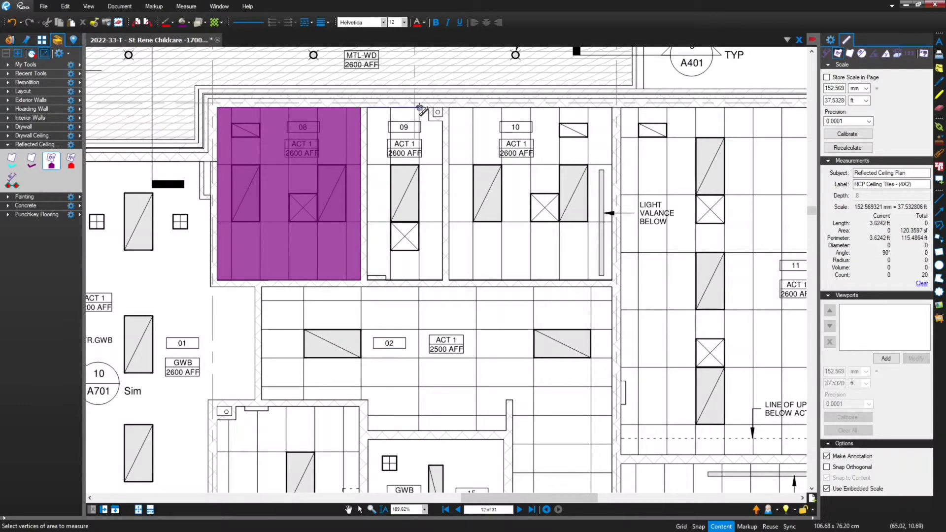
left_click(429, 109)
left_click(443, 122)
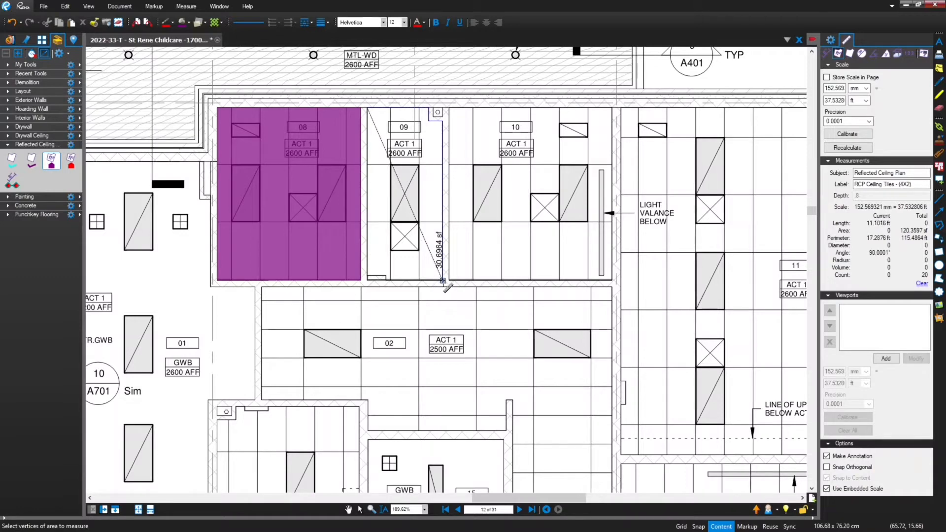
scroll(443, 283, "up", 4)
left_click(443, 275)
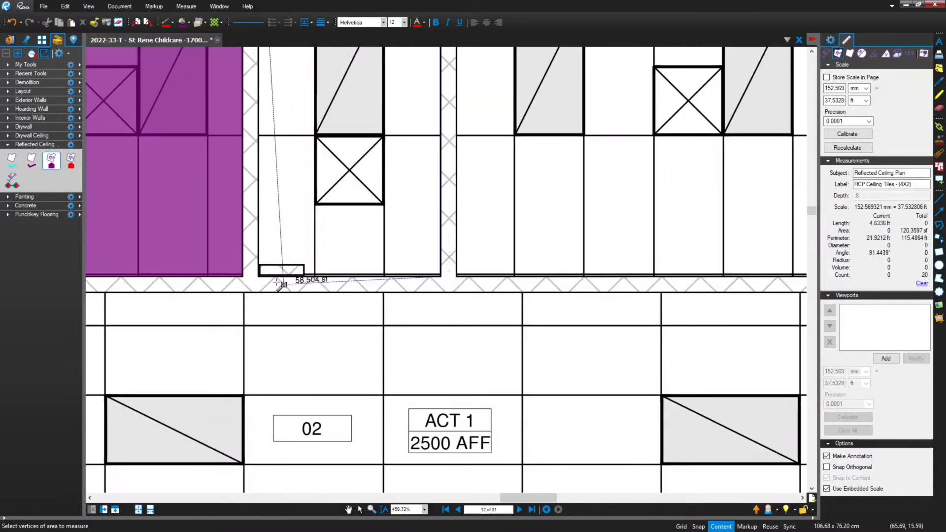
left_click(259, 275)
scroll(265, 162, "down", 3)
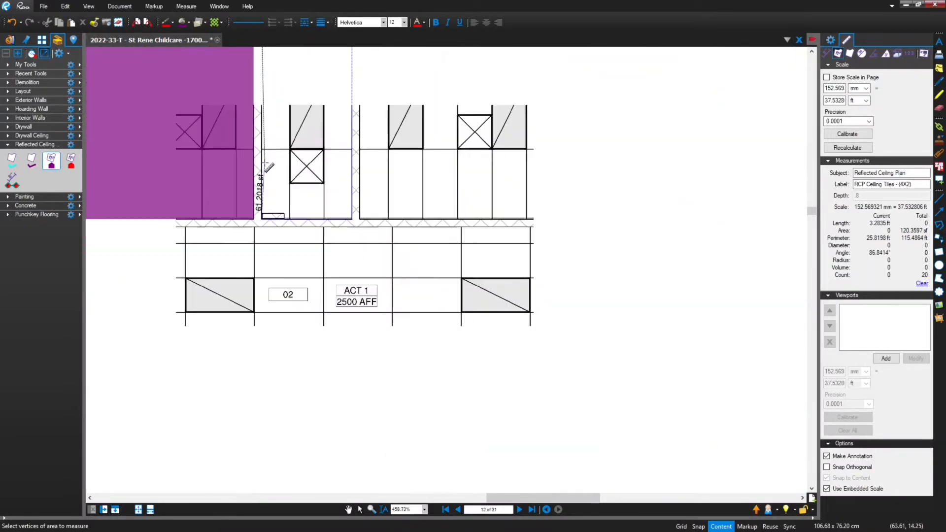
scroll(261, 213, "up", 3)
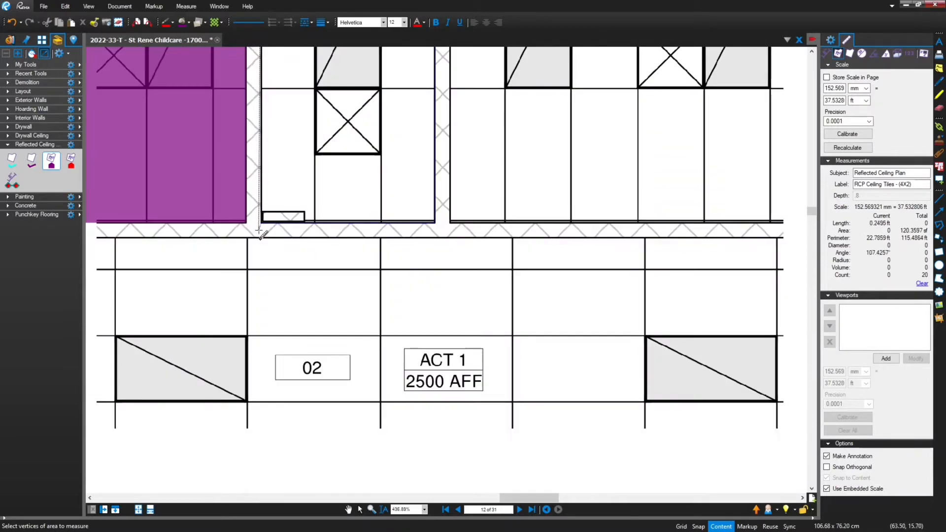
double_click(261, 223)
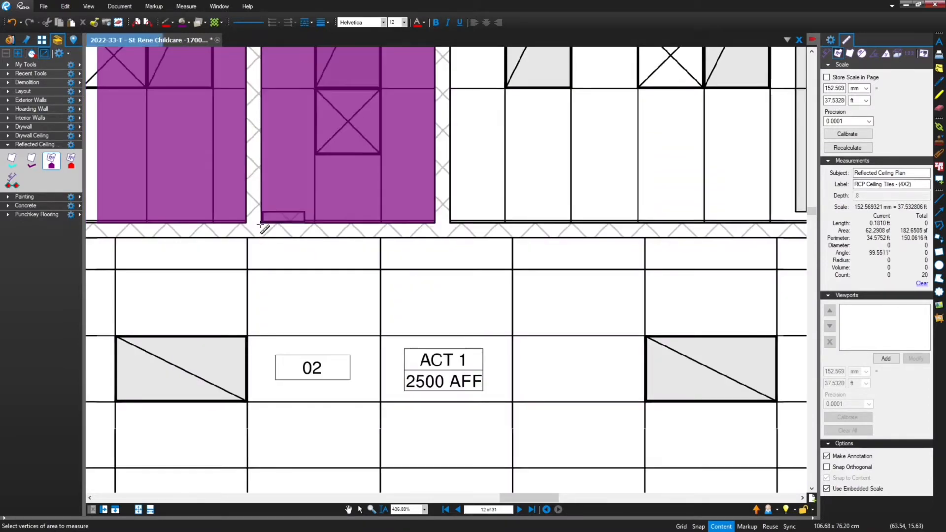
- Mark room 10's full rectangular ceiling as a 4X2 ceiling tile area
scroll(327, 205, "down", 3)
scroll(327, 205, "down", 2)
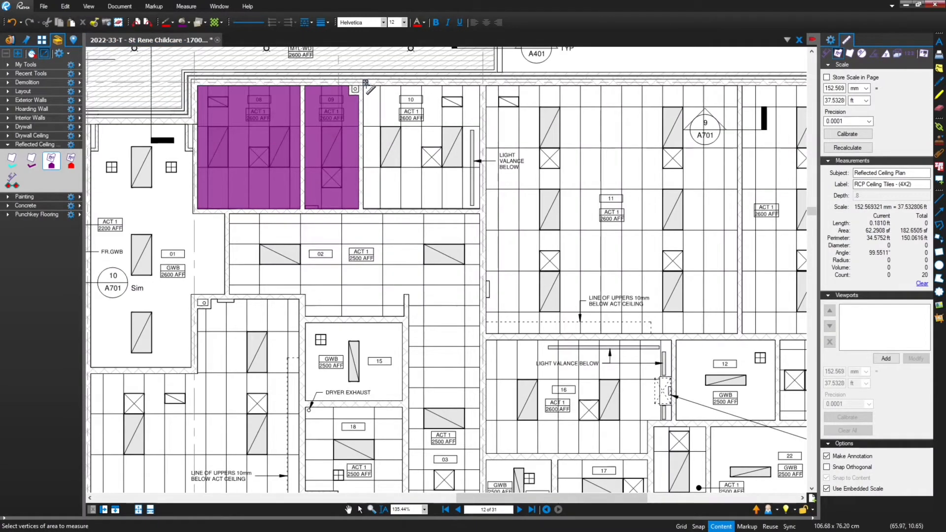
scroll(363, 87, "up", 3)
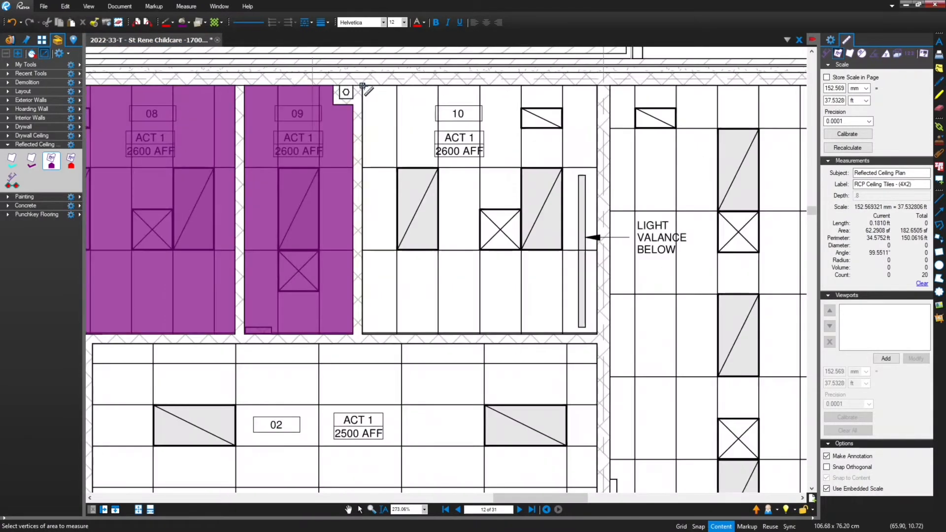
left_click_drag(487, 237, 597, 334)
scroll(597, 335, "down", 5)
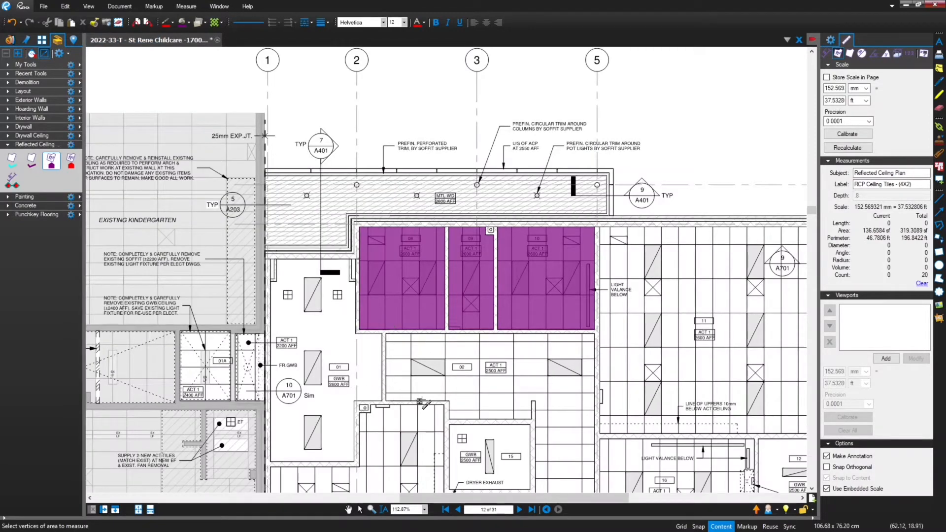
scroll(612, 374, "down", 3)
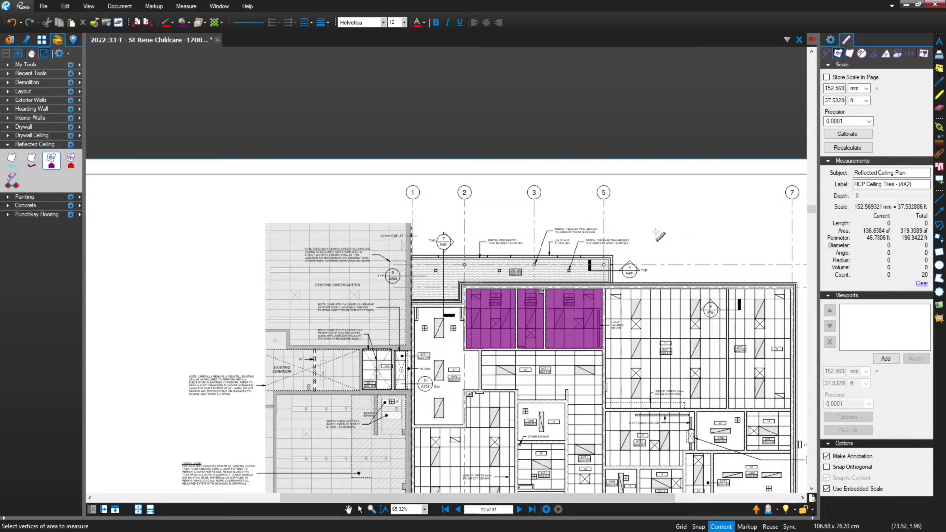
key("Escape")
- Complete room 07's 4X2 ceiling tile area around the lower-right notch and along the lower wall, and leave the measuring tool
left_click_drag(661, 231, 427, 196)
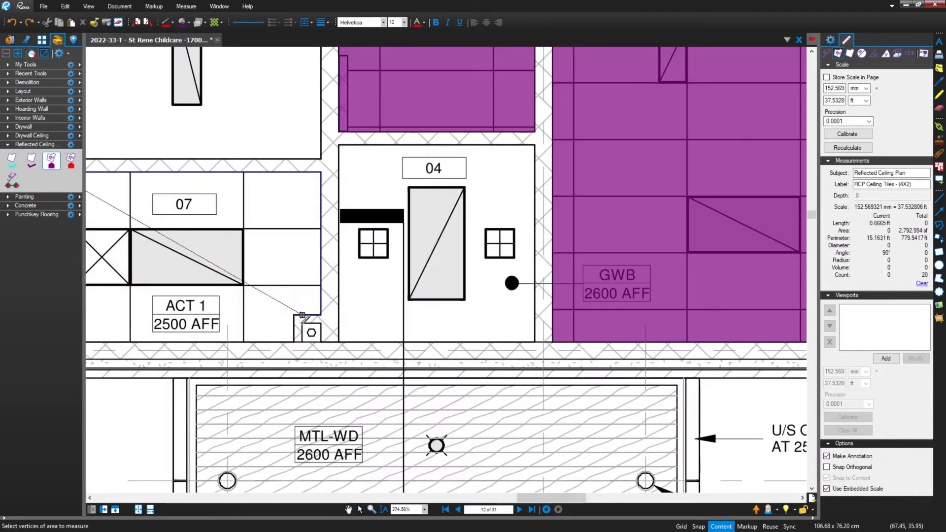
left_click(294, 314)
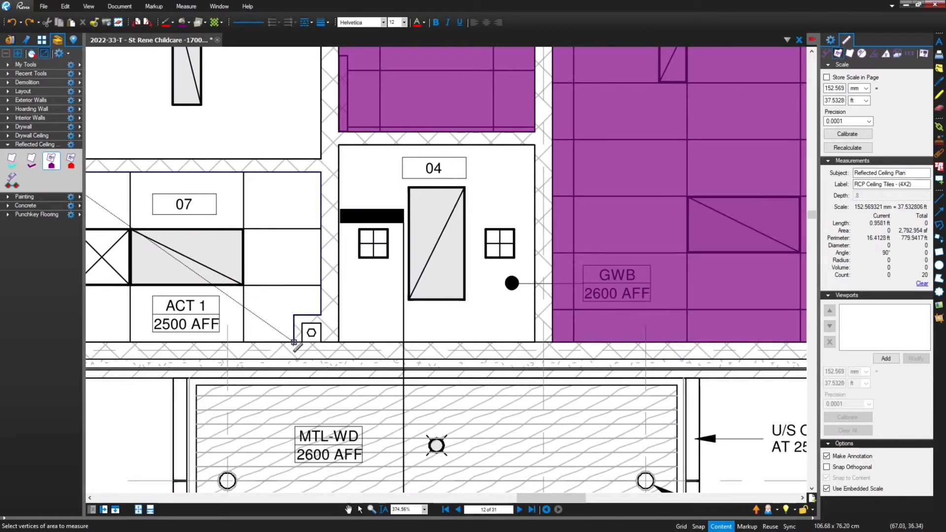
scroll(294, 345, "down", 3)
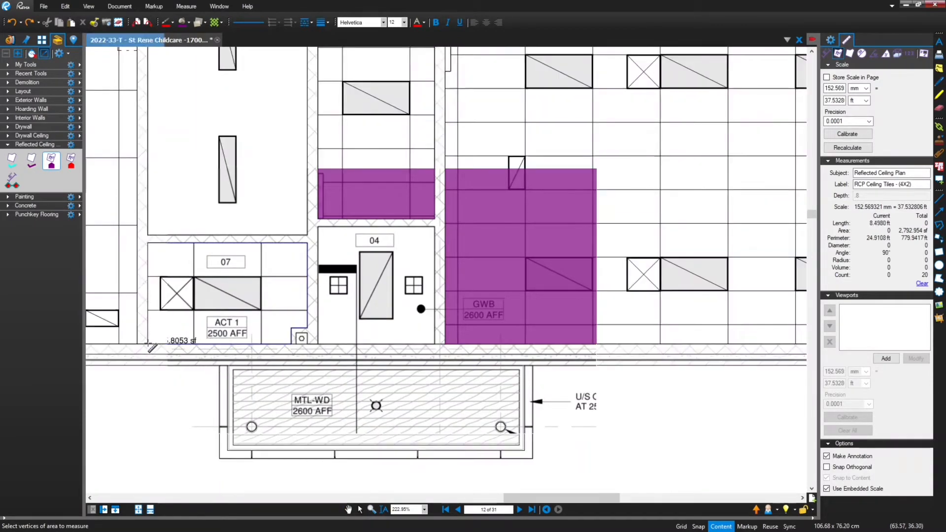
left_click(148, 344)
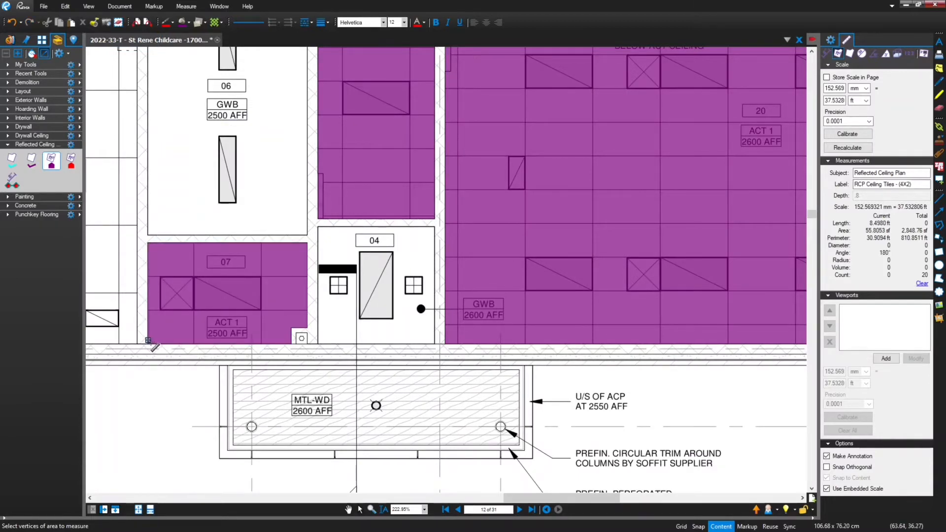
scroll(158, 345, "down", 3)
scroll(163, 346, "down", 3)
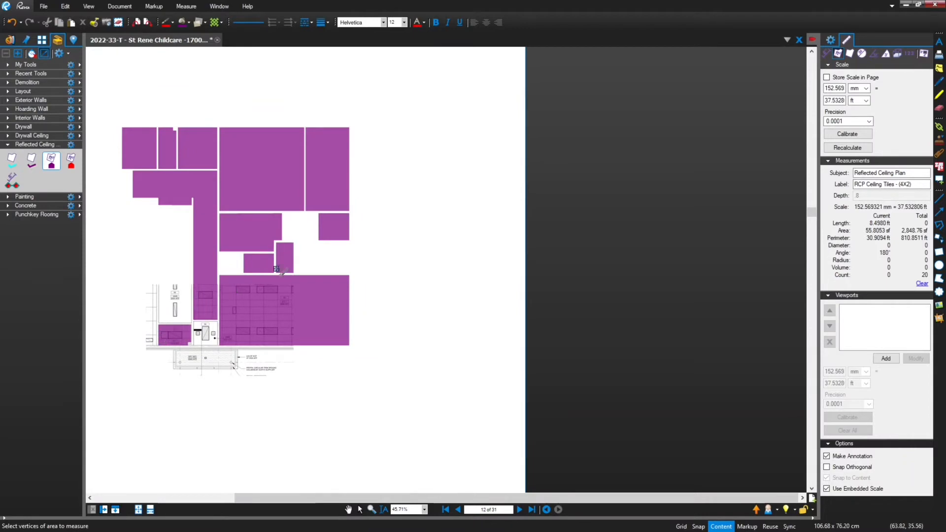
key("Escape")
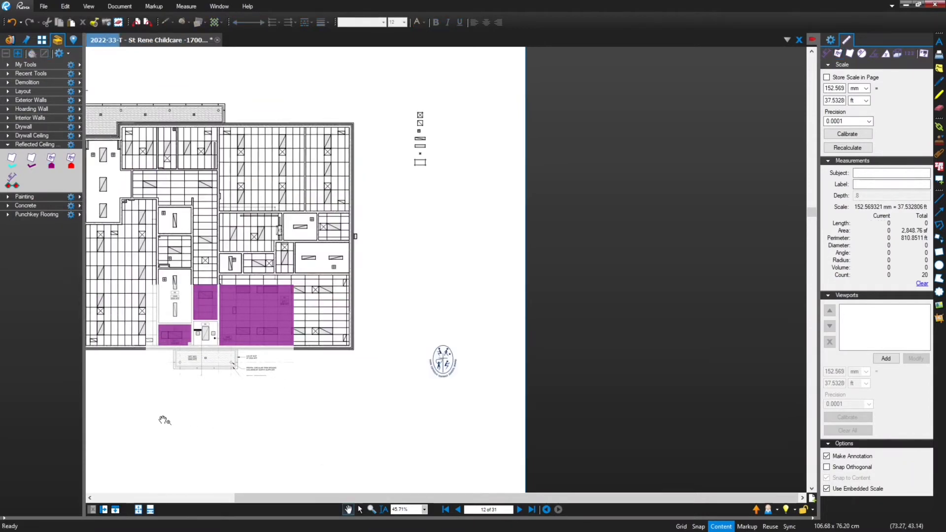
- Outline room 05's ceiling with the RCP Ceiling Tiles - (4X2) tool, following the stepped upper wall and excluding the small corner notch
left_click_drag(250, 407, 301, 399)
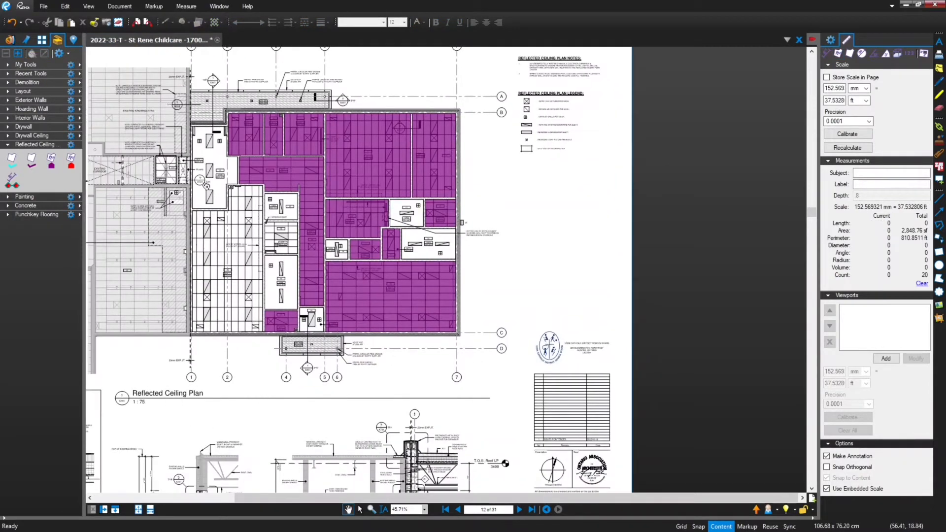
scroll(278, 260, "up", 2)
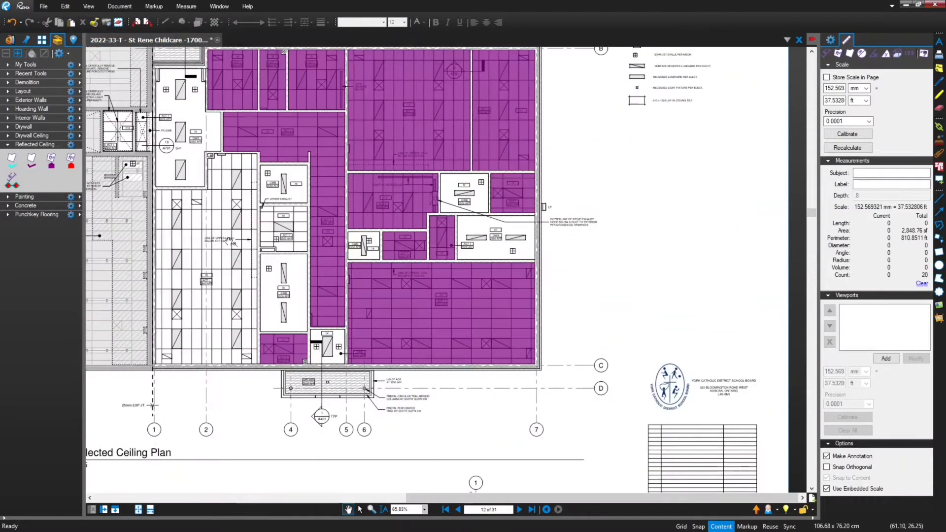
left_click(52, 167)
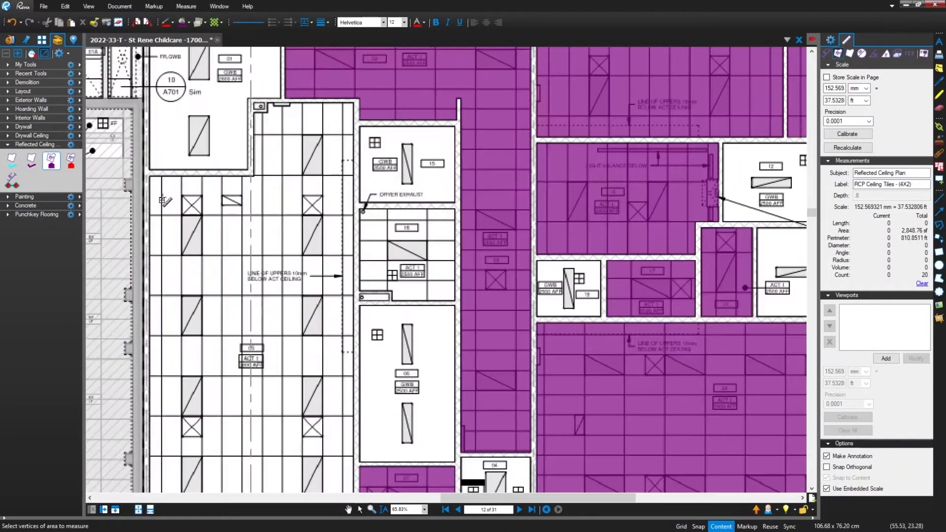
scroll(160, 198, "up", 2)
left_click(150, 176)
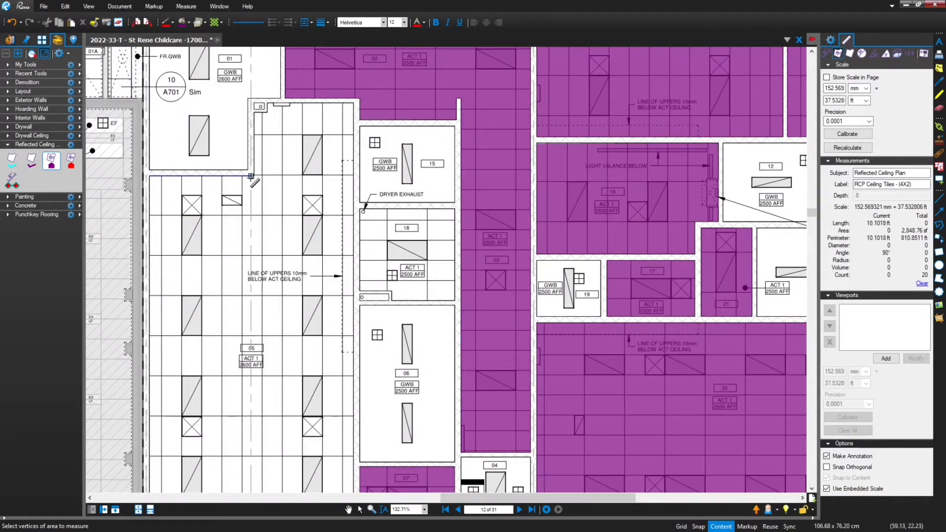
left_click(254, 176)
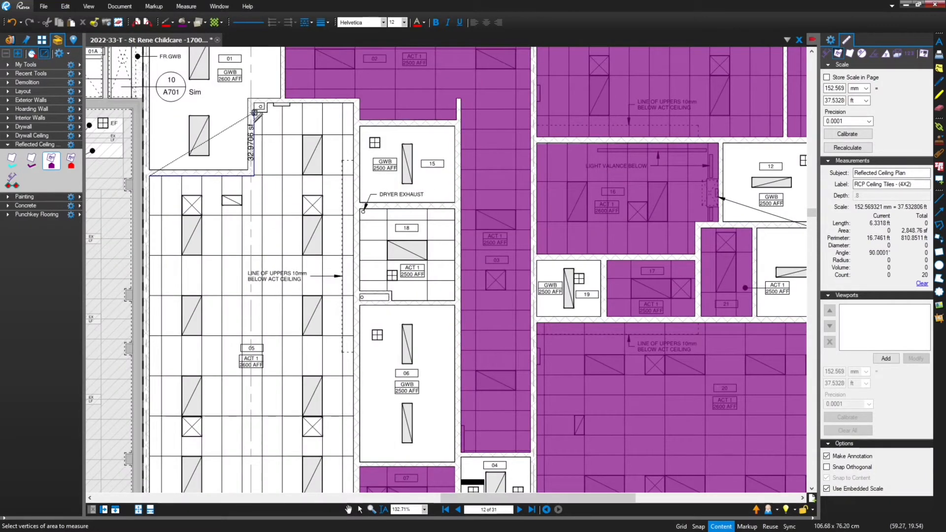
left_click(254, 113)
left_click(266, 113)
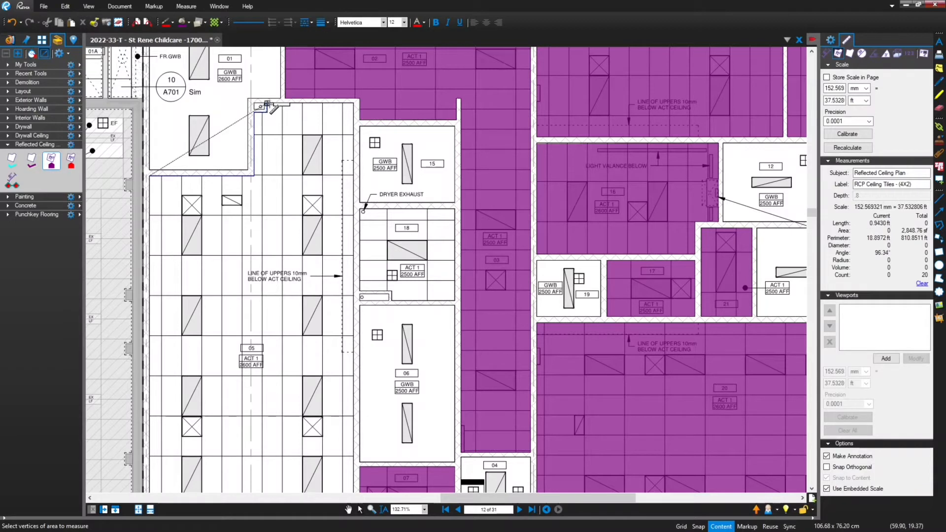
left_click(267, 104)
left_click(353, 104)
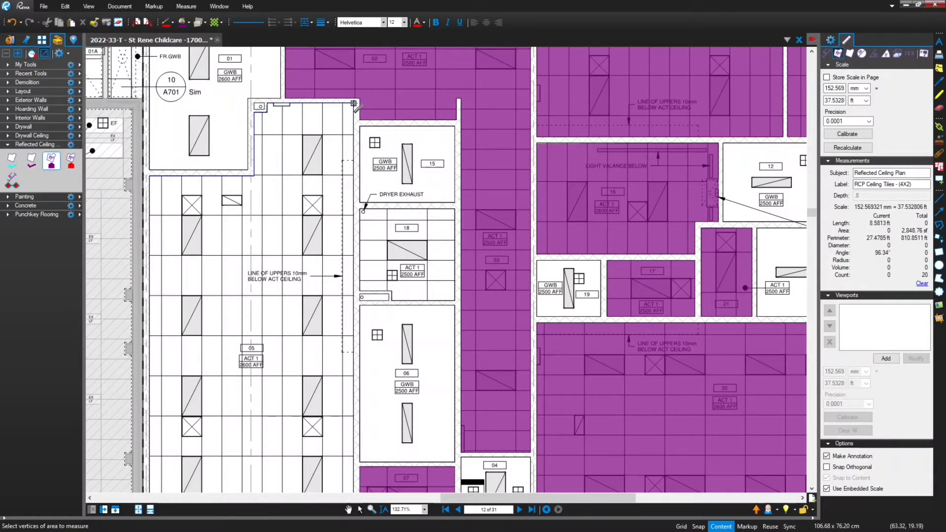
scroll(354, 463, "down", 3)
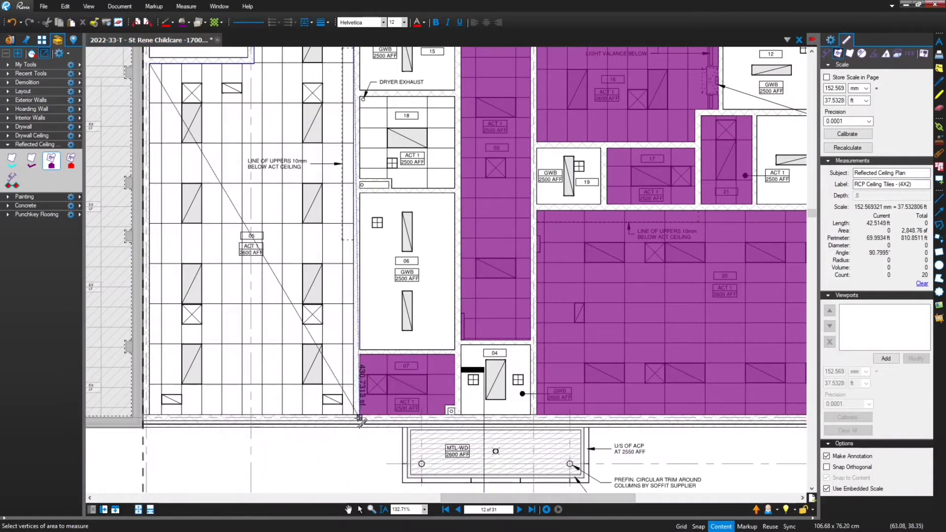
scroll(357, 413, "up", 3)
left_click(379, 414)
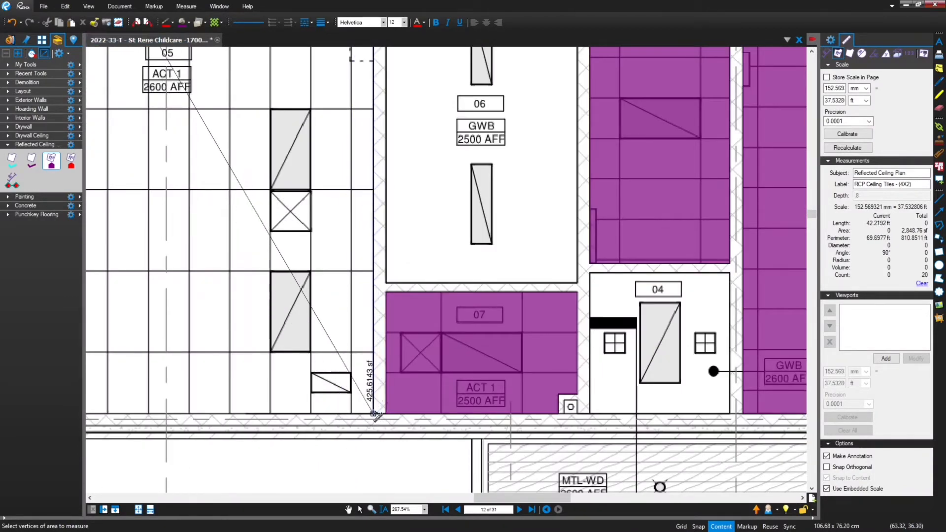
scroll(379, 416, "down", 4)
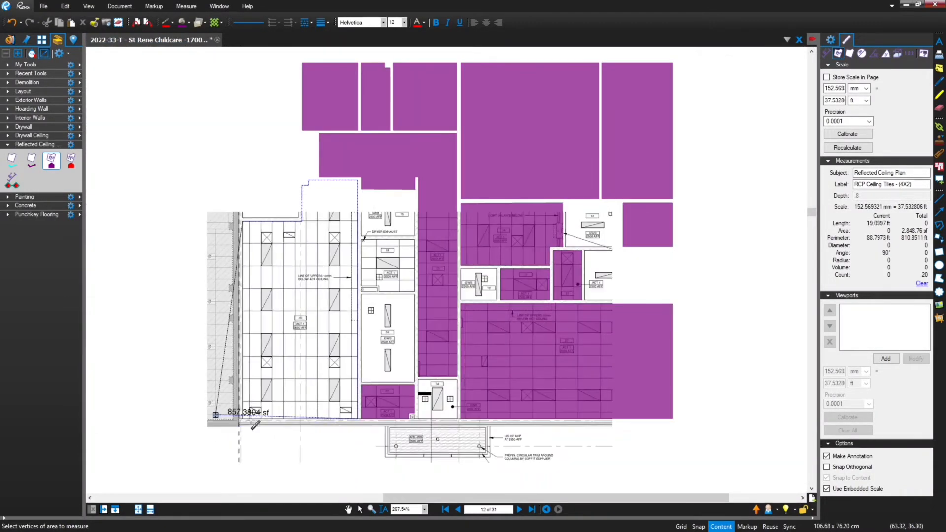
scroll(236, 433, "up", 4)
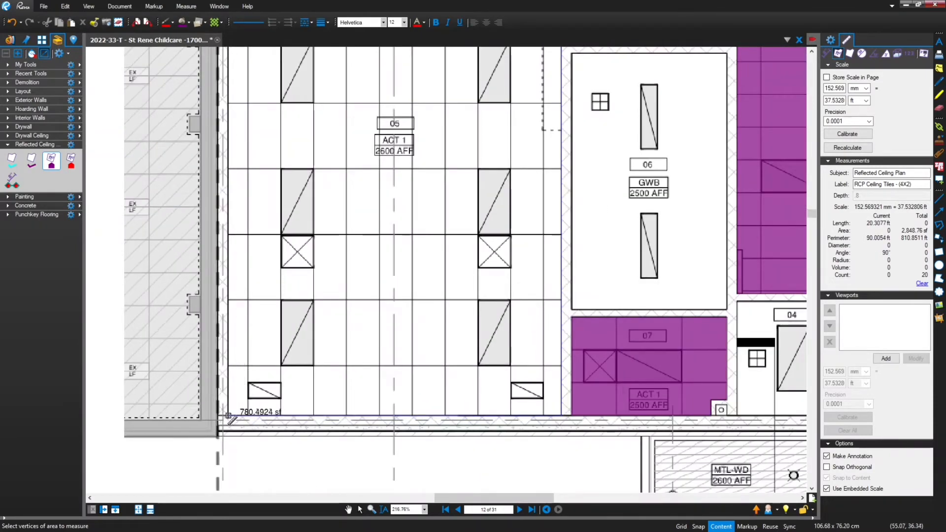
left_click(230, 416)
scroll(264, 381, "down", 1)
scroll(264, 380, "down", 3)
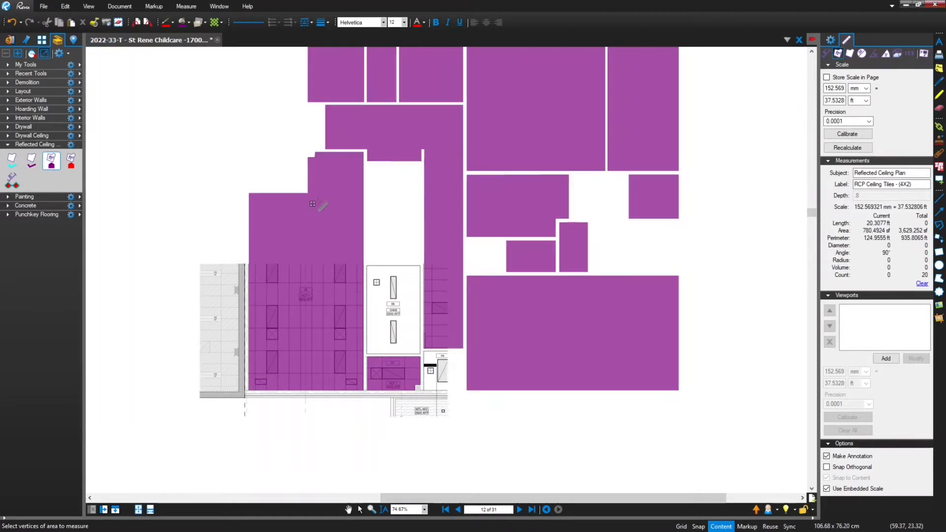
scroll(390, 199, "down", 2)
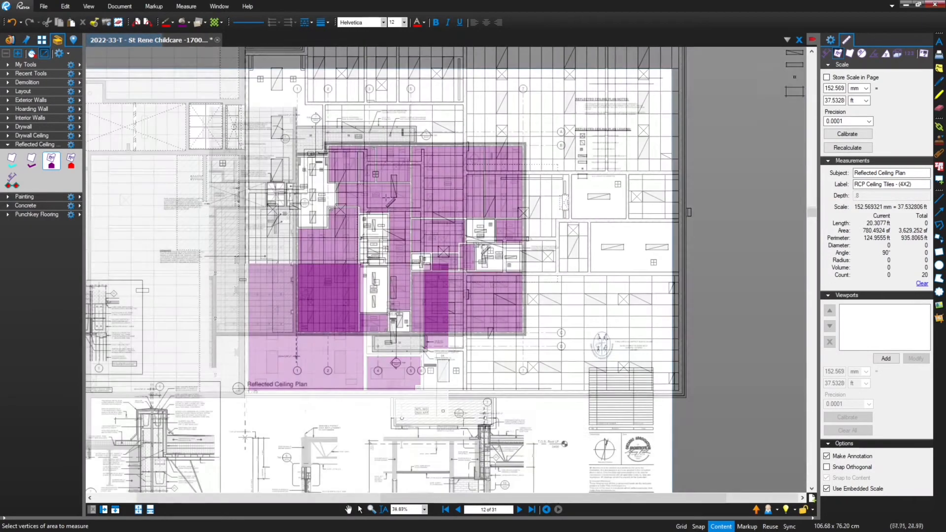
- Outline room 18's ceiling as an RCP Ceiling Tiles - (4X2) area, excluding the lower-left notch, and leave the measuring tool
key("Escape")
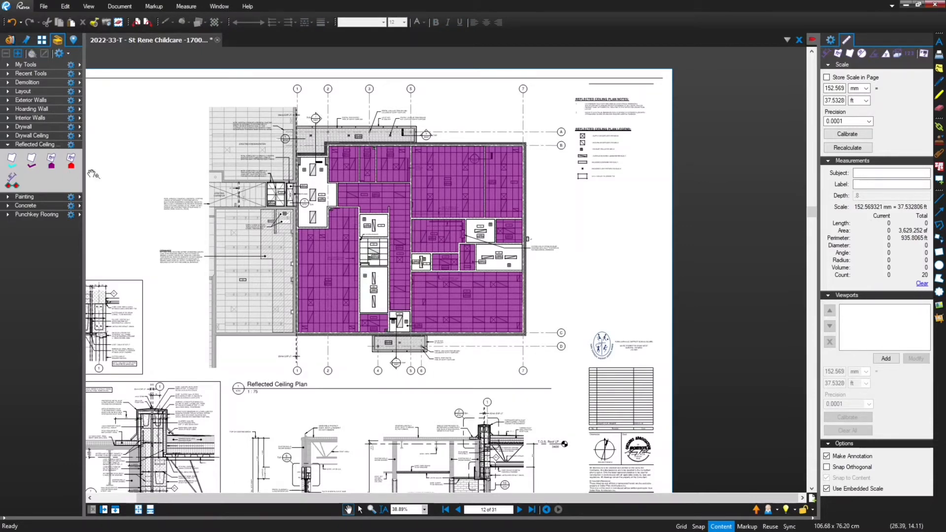
left_click(51, 162)
scroll(380, 253, "up", 5)
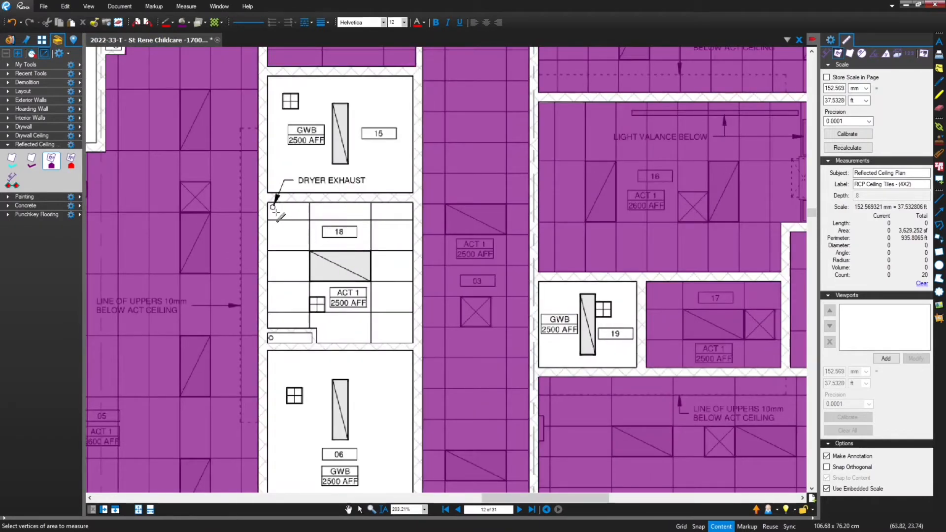
scroll(269, 204, "up", 4)
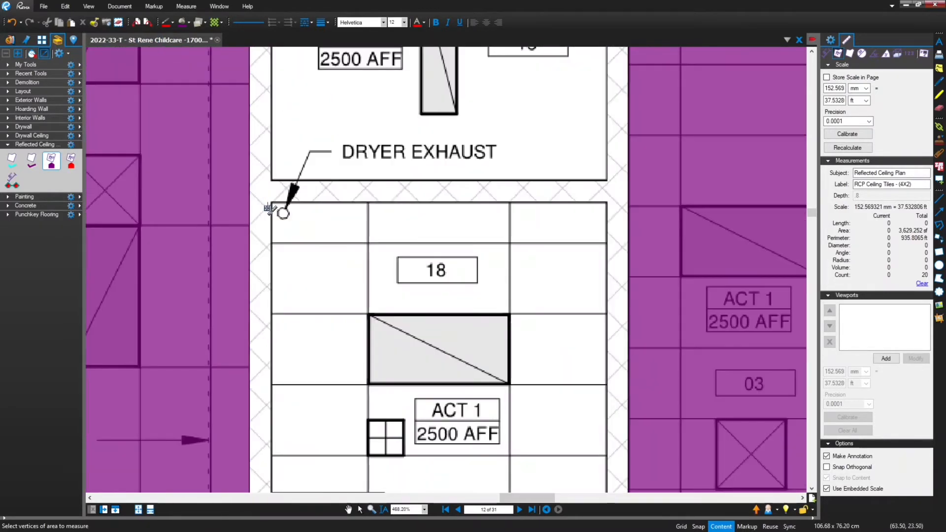
left_click(272, 207)
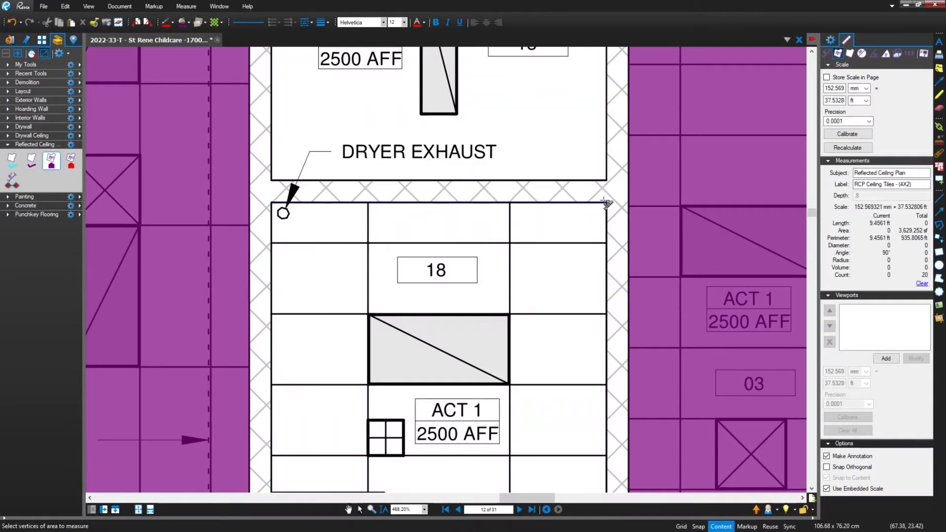
scroll(608, 217, "down", 4)
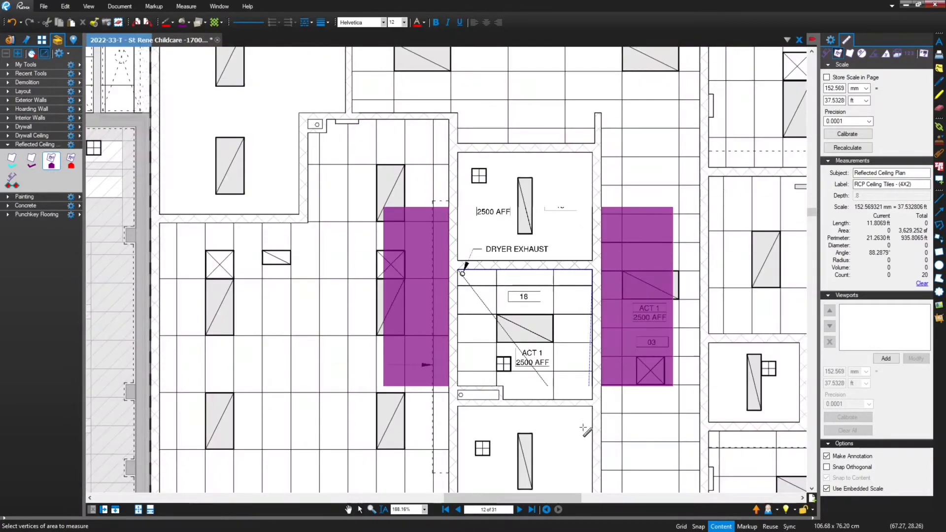
scroll(599, 380, "up", 3)
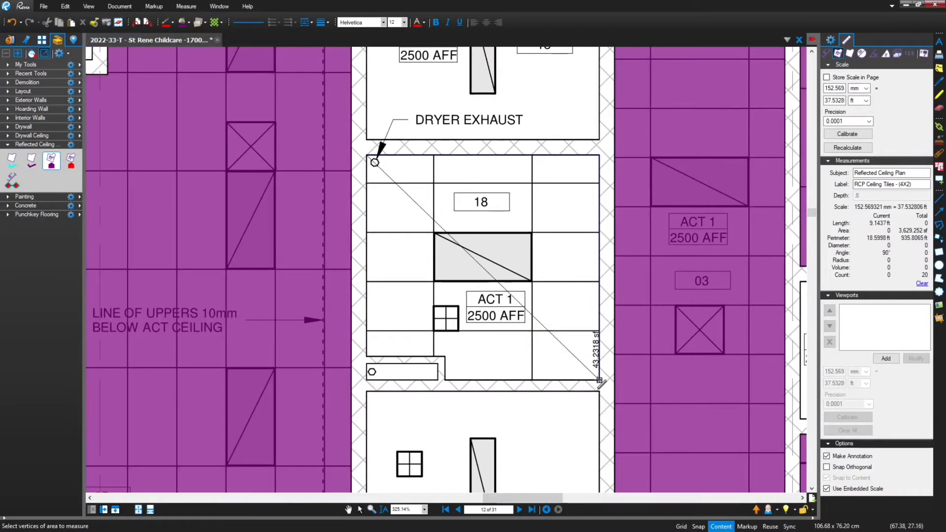
left_click(599, 380)
left_click(445, 379)
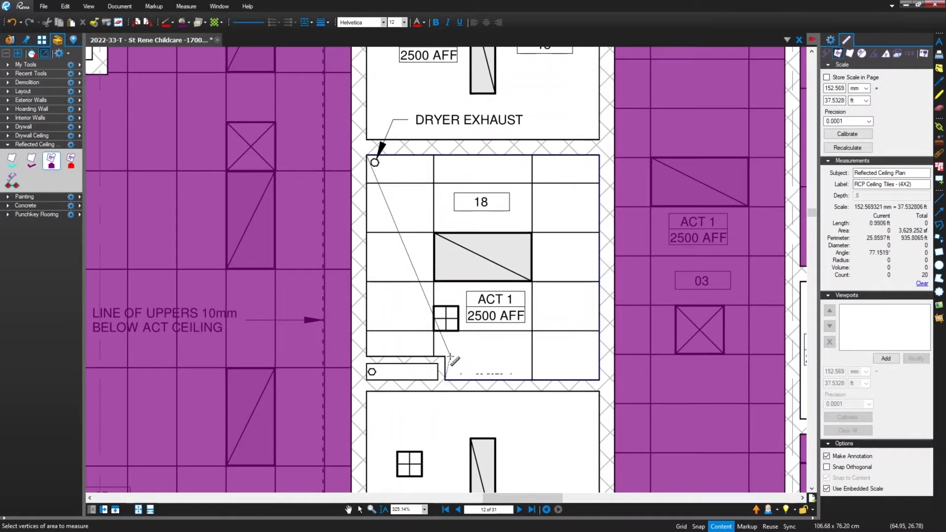
left_click(445, 356)
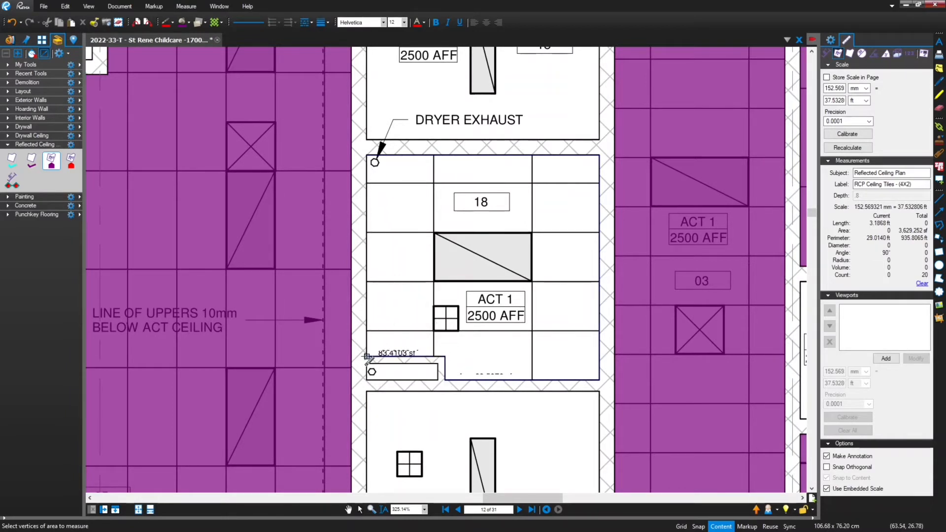
left_click(367, 356)
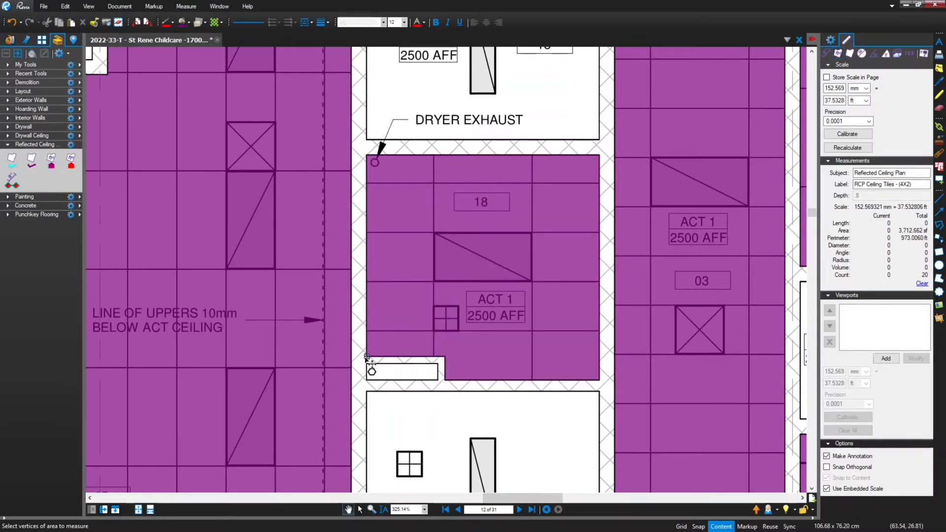
key("Escape")
- Begin room 01's outline with the Drywall Ceiling Board Area tool, following the upper wall around both corner notches
scroll(335, 344, "down", 5)
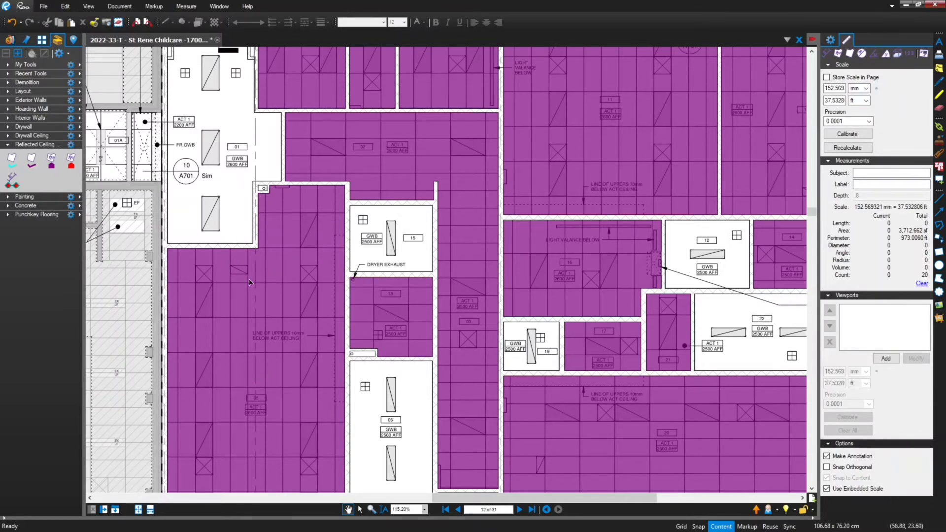
scroll(314, 286, "down", 3)
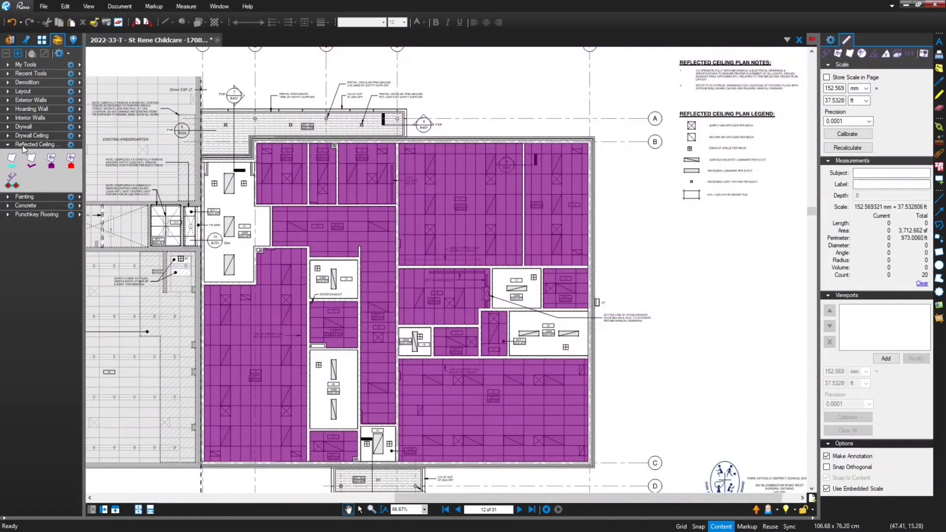
left_click(8, 144)
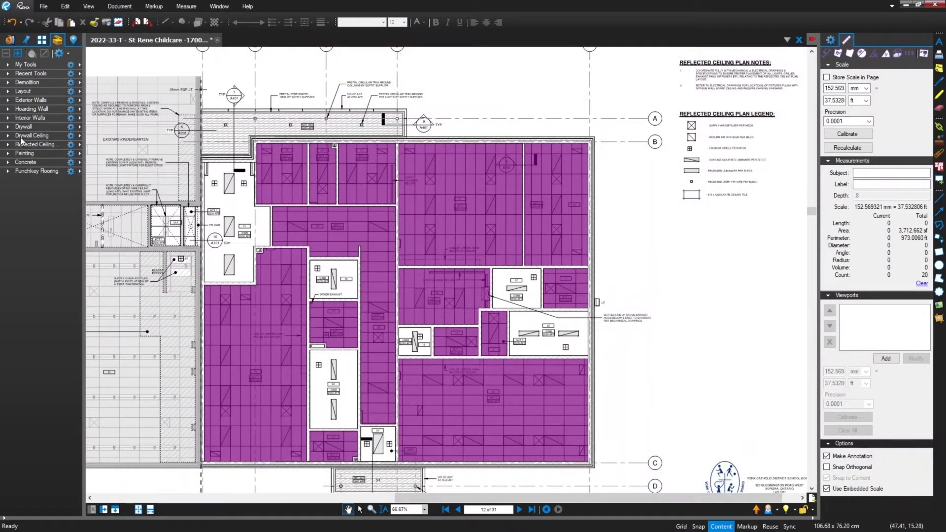
left_click(19, 137)
left_click(31, 155)
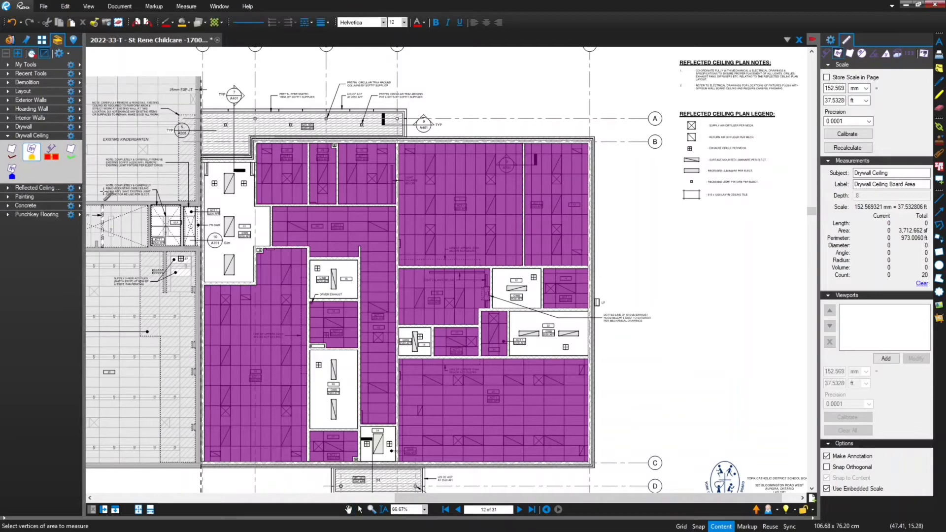
scroll(225, 174, "up", 3)
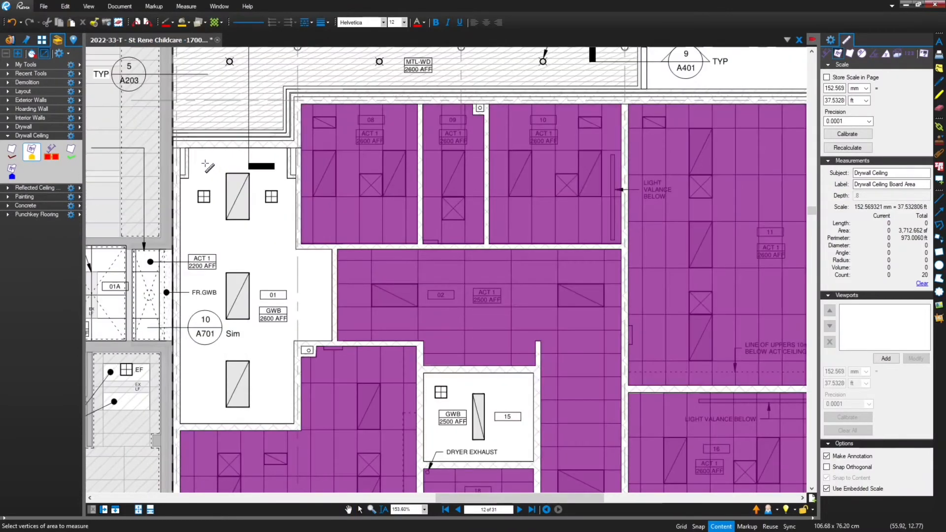
scroll(197, 157, "up", 2)
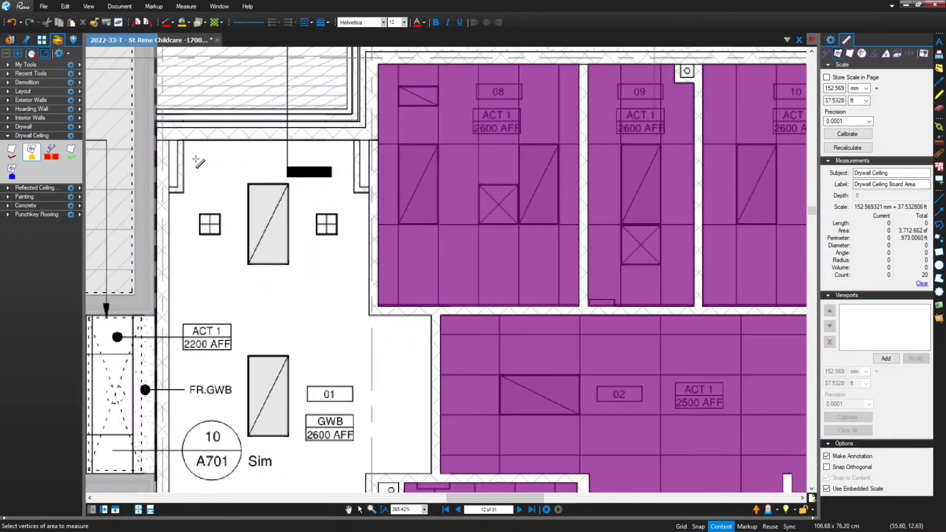
left_click(170, 192)
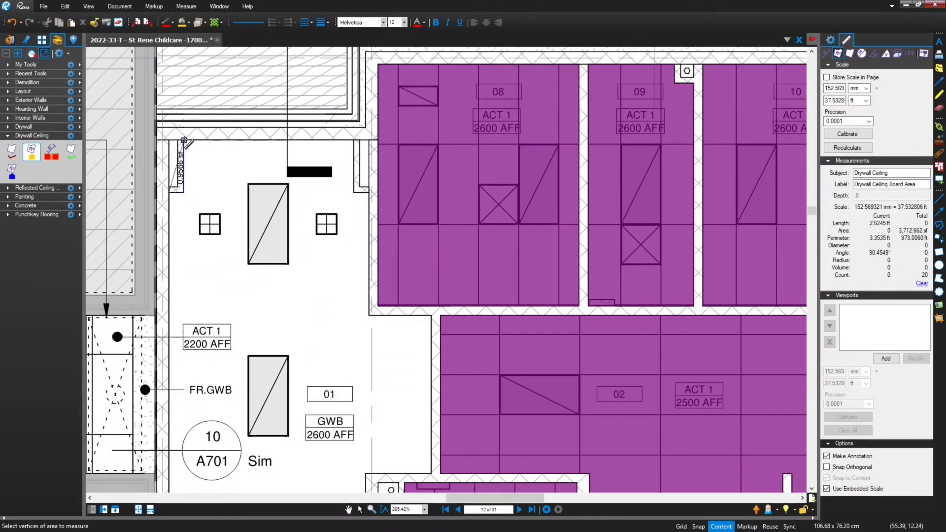
left_click(170, 141)
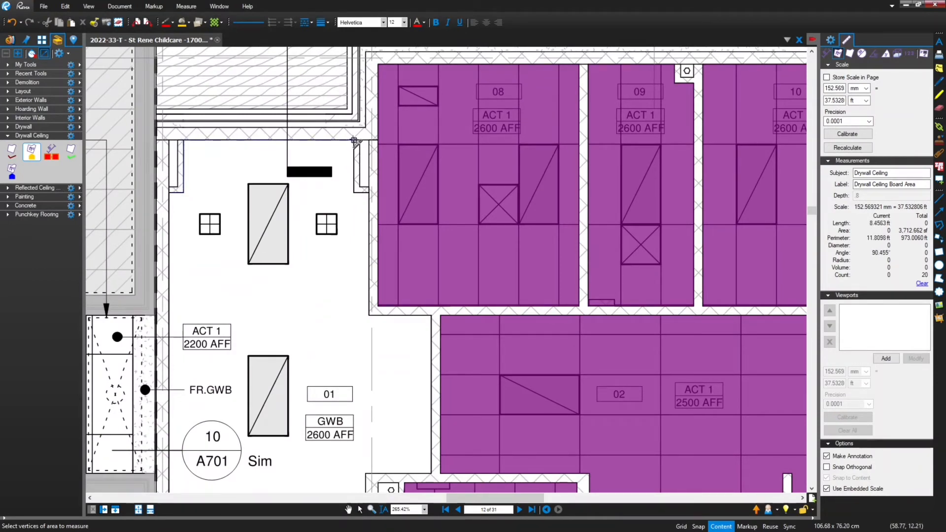
left_click(355, 140)
left_click(354, 192)
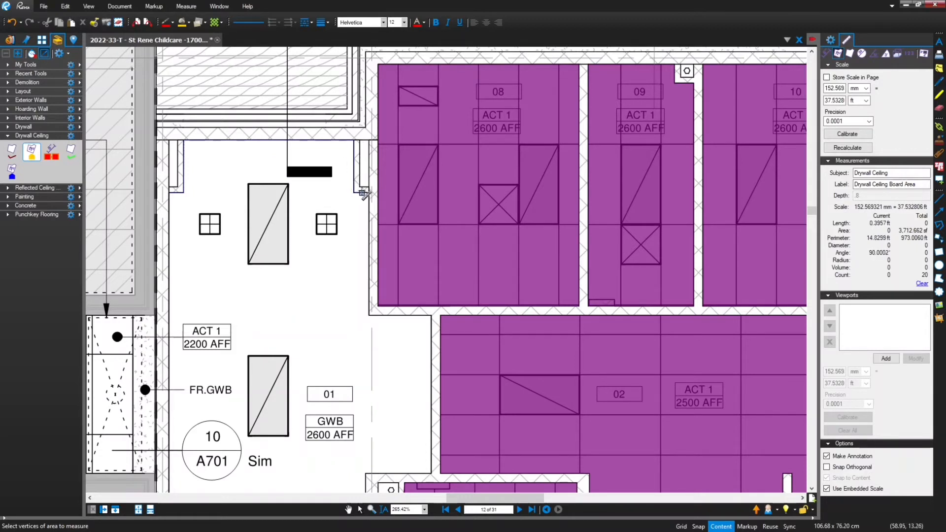
left_click(369, 194)
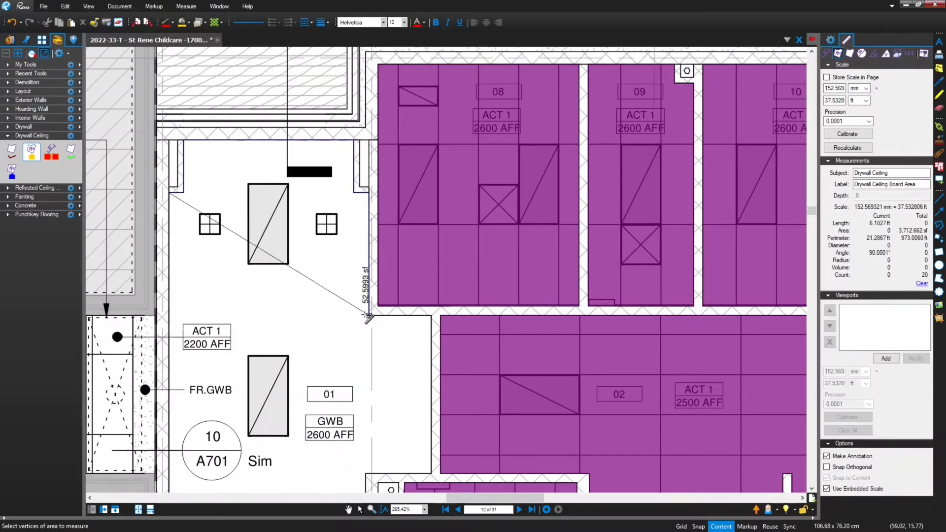
- Complete room 01's Drywall Ceiling Board Area around the extension beside room 02 and along the lower wall
left_click(369, 315)
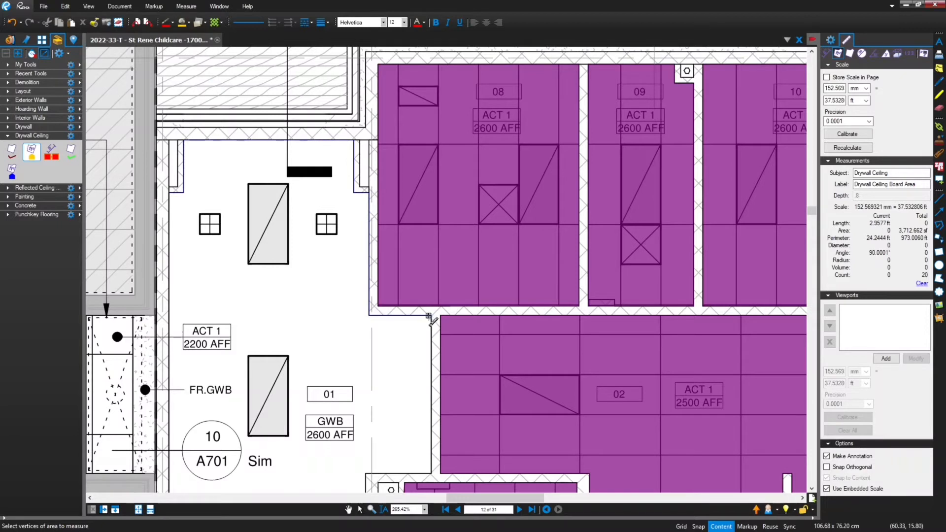
left_click(432, 317)
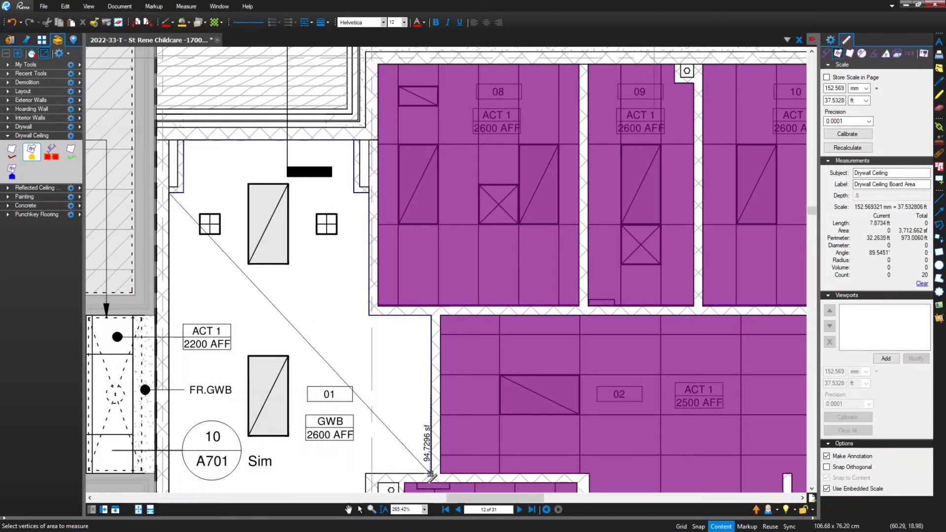
left_click(432, 476)
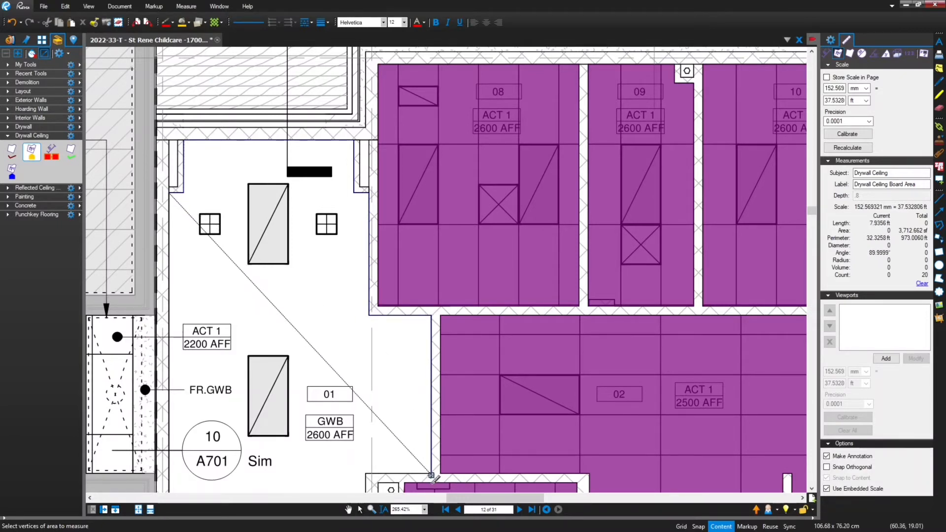
left_click(366, 474)
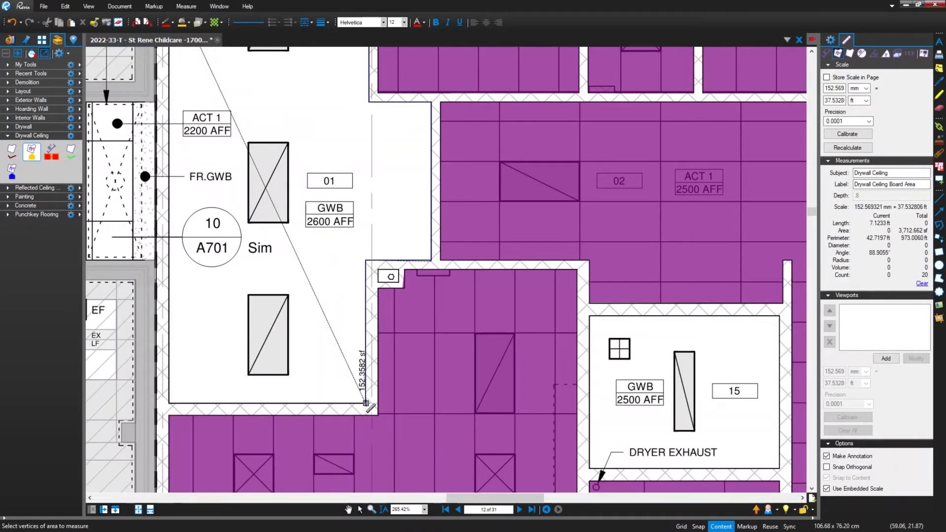
left_click(365, 403)
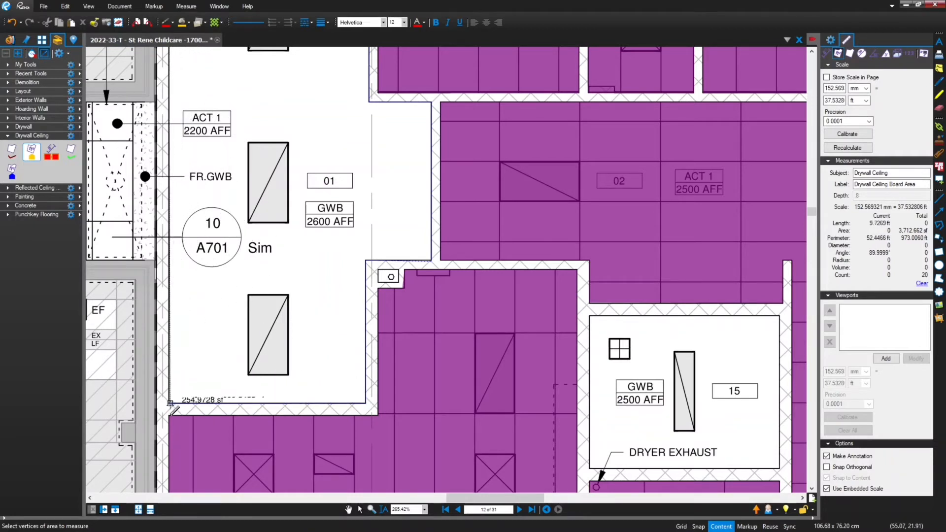
double_click(170, 403)
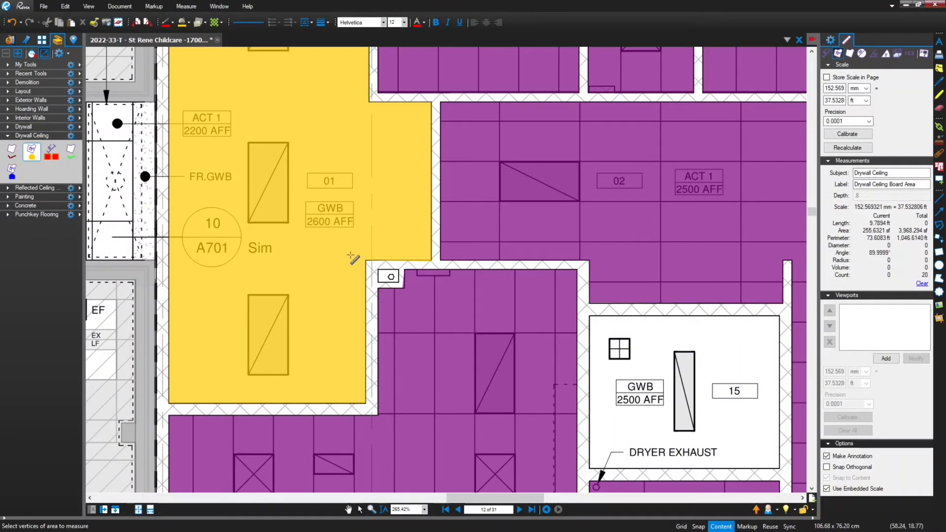
- Mark room 15's full rectangular ceiling as a Drywall Ceiling Board Area
scroll(650, 326, "down", 1)
scroll(650, 326, "down", 1)
scroll(636, 330, "up", 4)
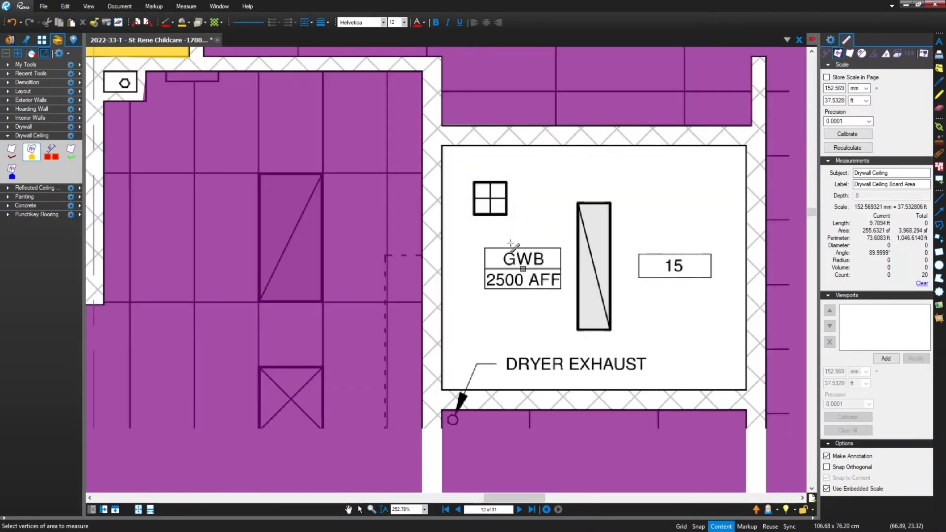
mouse_move(442, 146)
left_mouse_down()
mouse_move(677, 349)
mouse_move(746, 390)
left_mouse_up()
- Mark the full rectangular ceilings of rooms 06 and 19 as Drywall Ceiling Board Areas
scroll(720, 381, "down", 5)
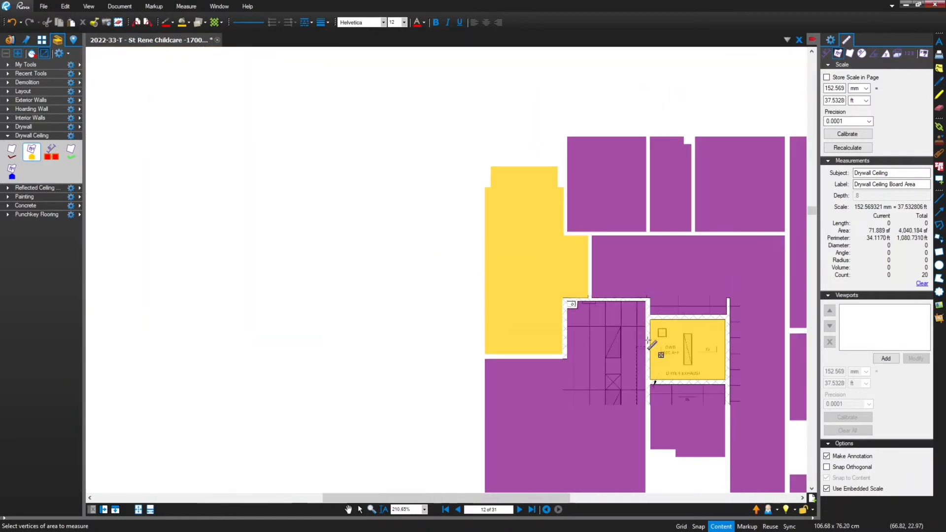
scroll(423, 311, "down", 3)
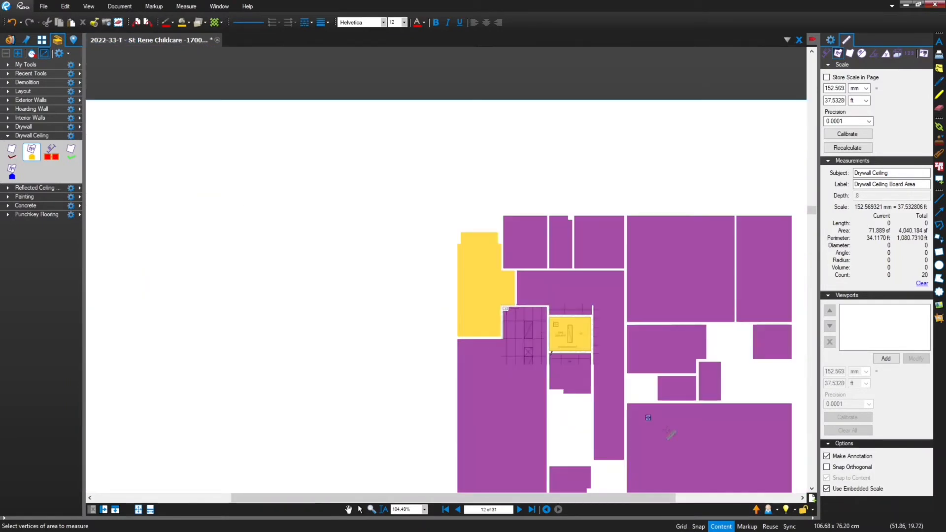
scroll(595, 439, "up", 6)
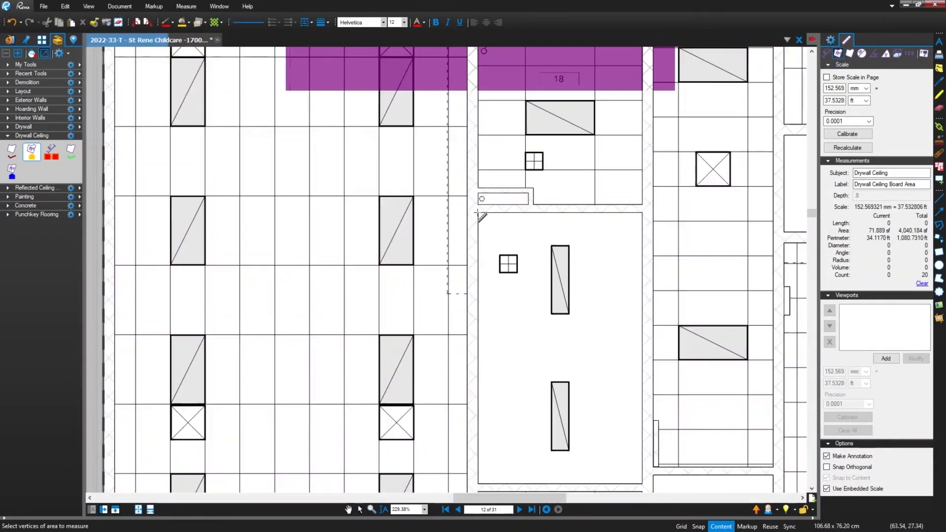
left_click_drag(478, 212, 624, 458)
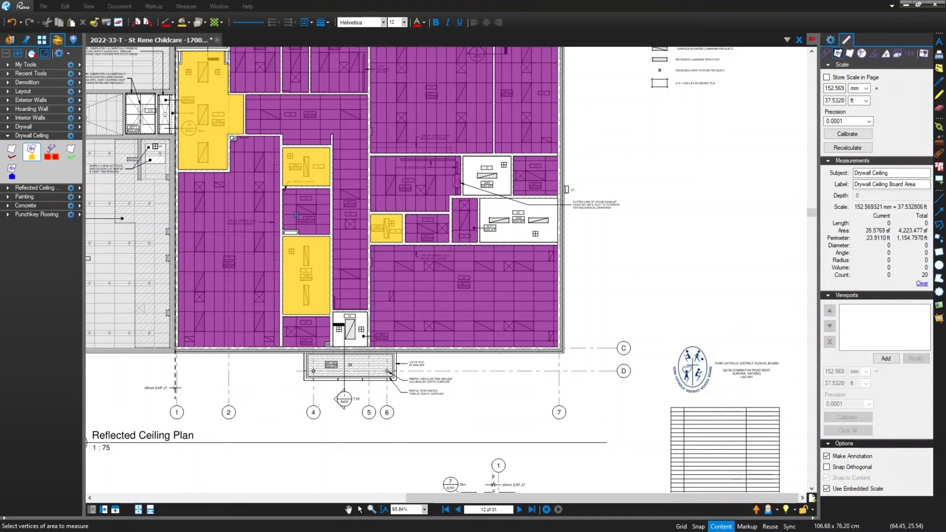
- Mark the remaining GWB ceilings of rooms 04, 12 and 22 as Drywall Ceiling Board Areas and leave the measuring tool
scroll(351, 351, "up", 6)
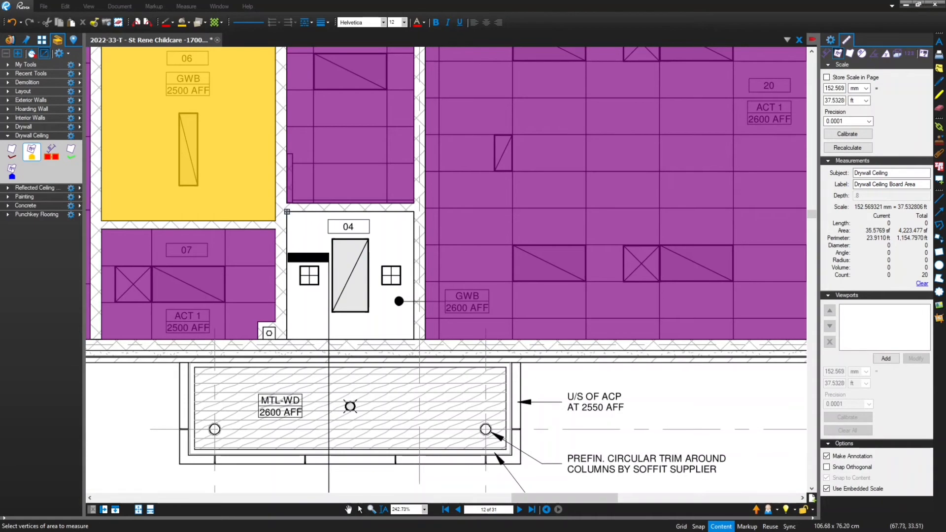
scroll(349, 406, "down", 8)
key("Escape")
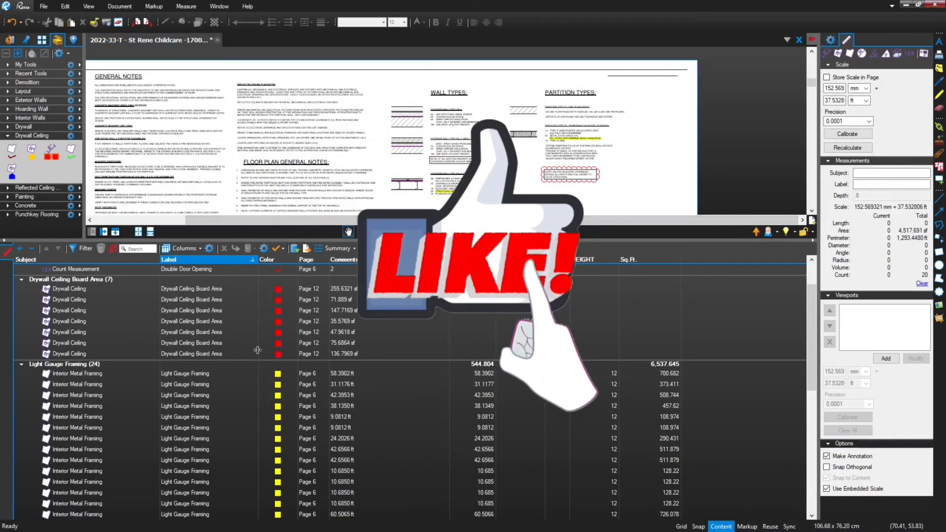
- Review the Drywall Ceiling Board Area and RCP Ceiling Tiles - (4X2) measurements in the markups list
scroll(223, 361, "up", 2)
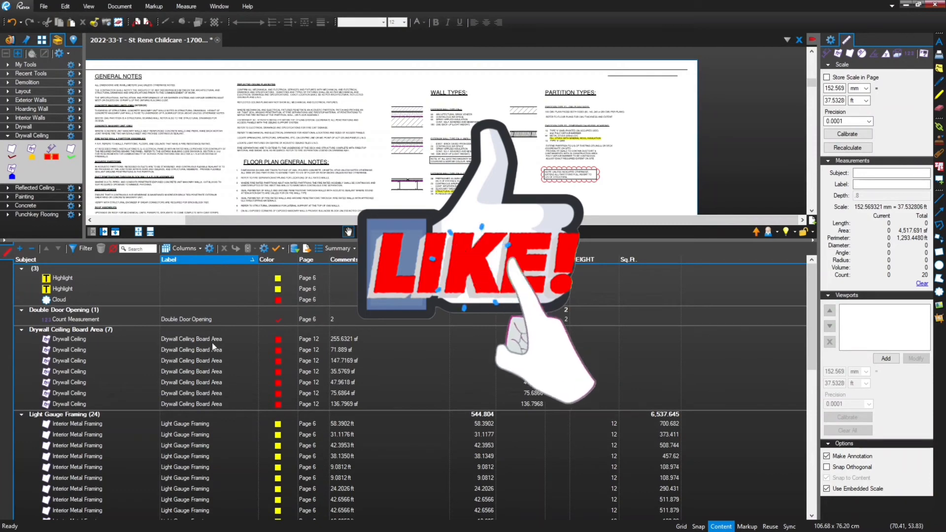
scroll(210, 362, "down", 5)
scroll(209, 356, "down", 5)
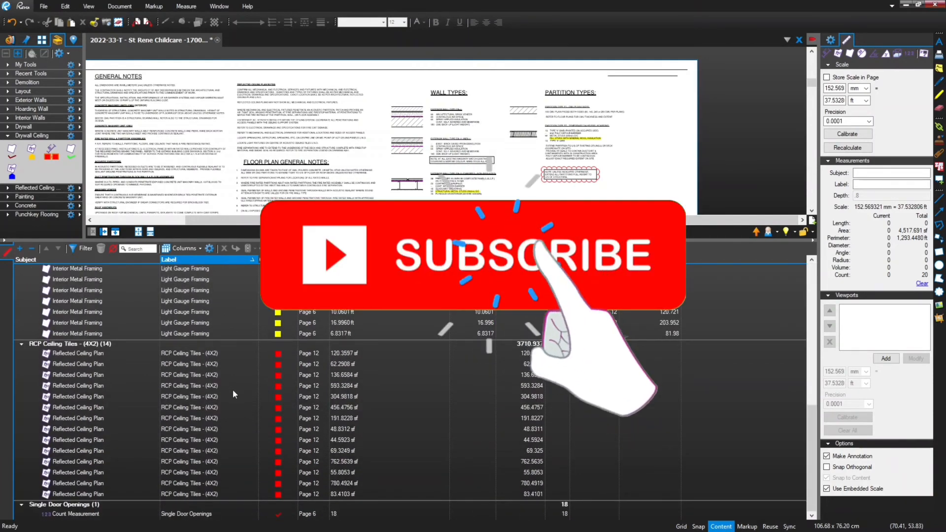
scroll(233, 390, "up", 5)
scroll(232, 390, "down", 2)
scroll(232, 391, "down", 3)
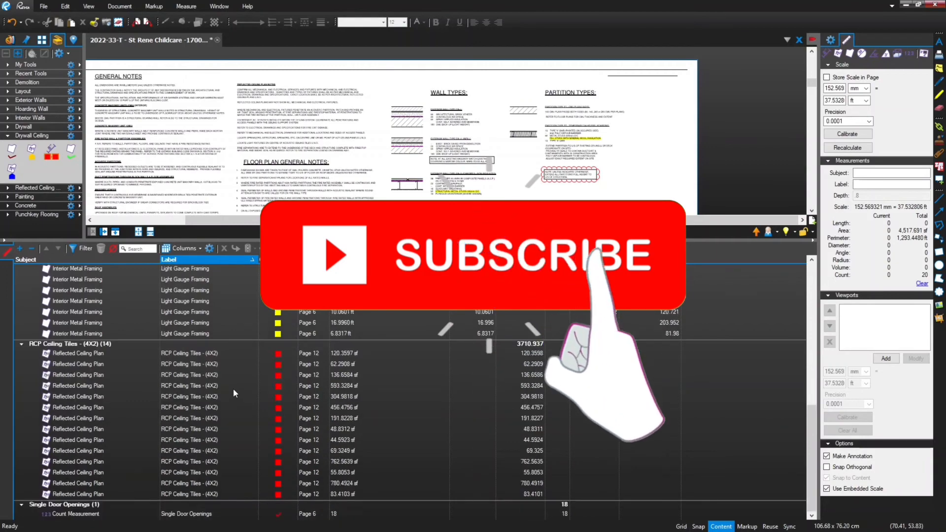